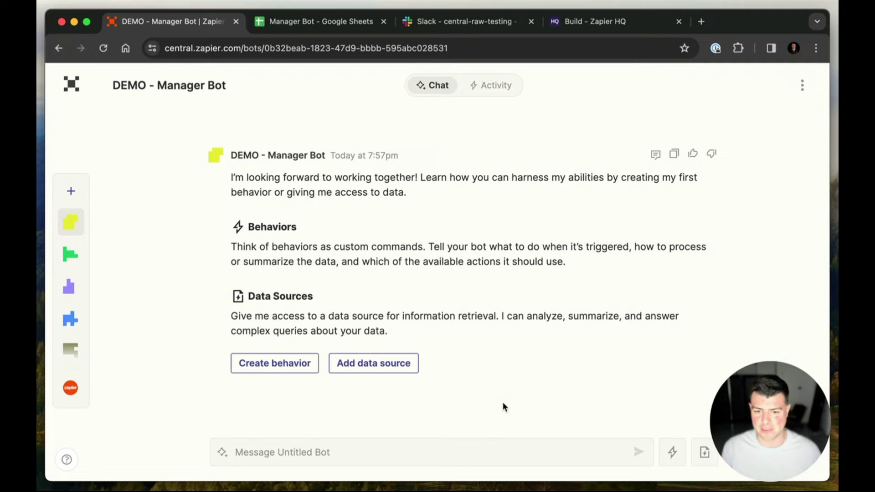
# Greet the bot with 'hello' and bring up the Behaviors popover
pyautogui.click(455, 458)
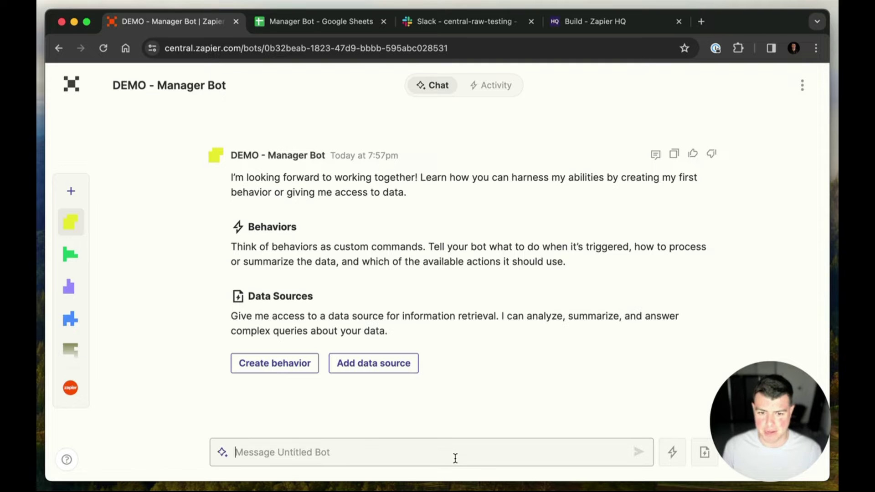
pyautogui.write('hello')
pyautogui.press('Return')
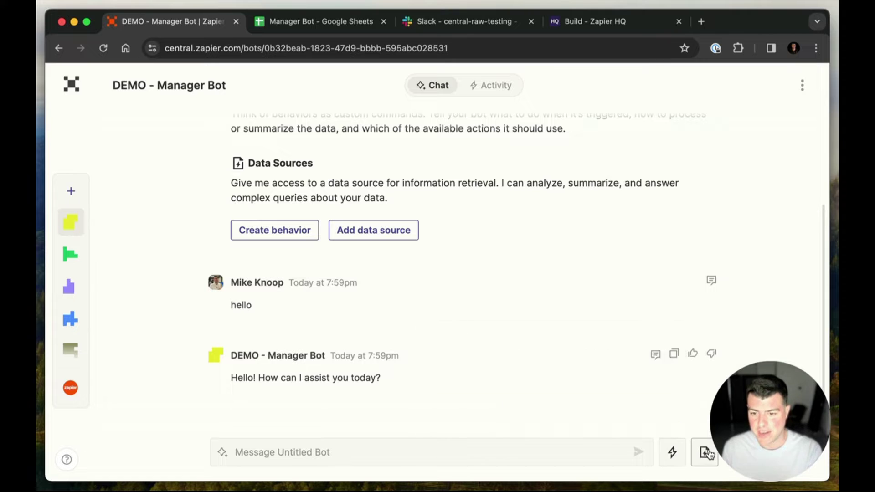
pyautogui.moveTo(705, 452)
pyautogui.moveTo(675, 455)
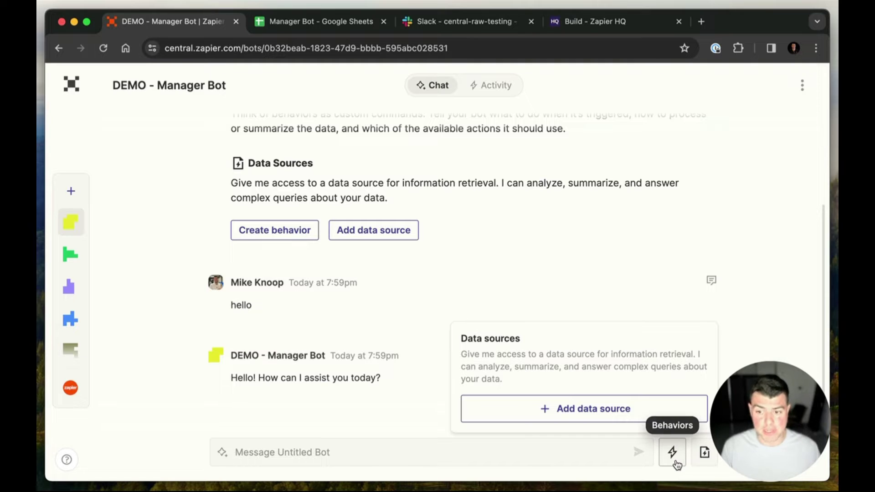
# Create a behavior logging saved Slack messages to manager bot (Sheet1) with timestamp, channel, user, text columns
pyautogui.click(675, 460)
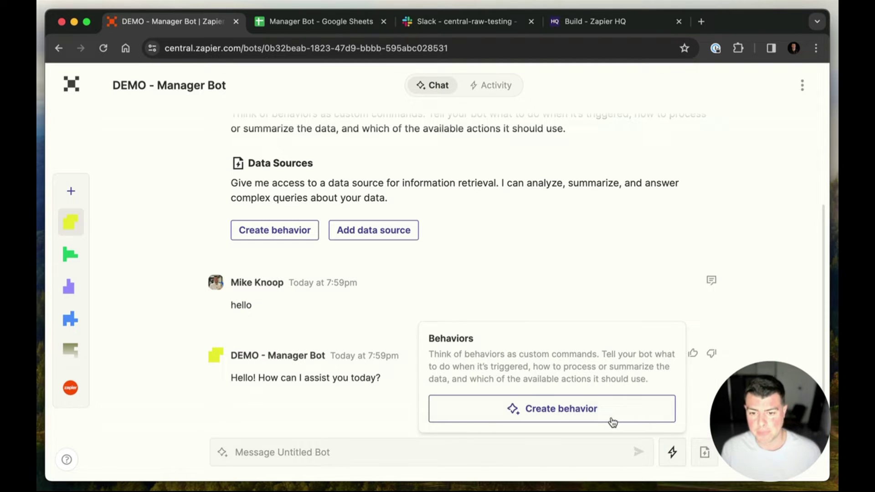
pyautogui.click(609, 422)
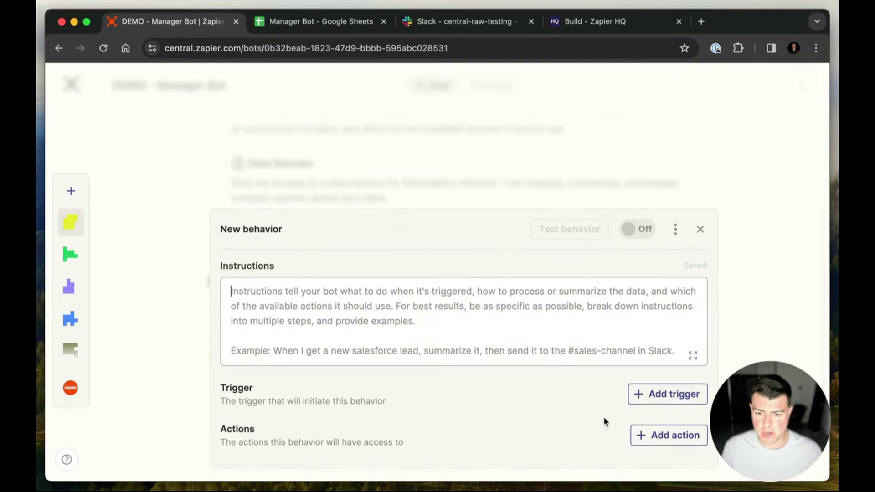
pyautogui.click(406, 304)
pyautogui.write('when ')
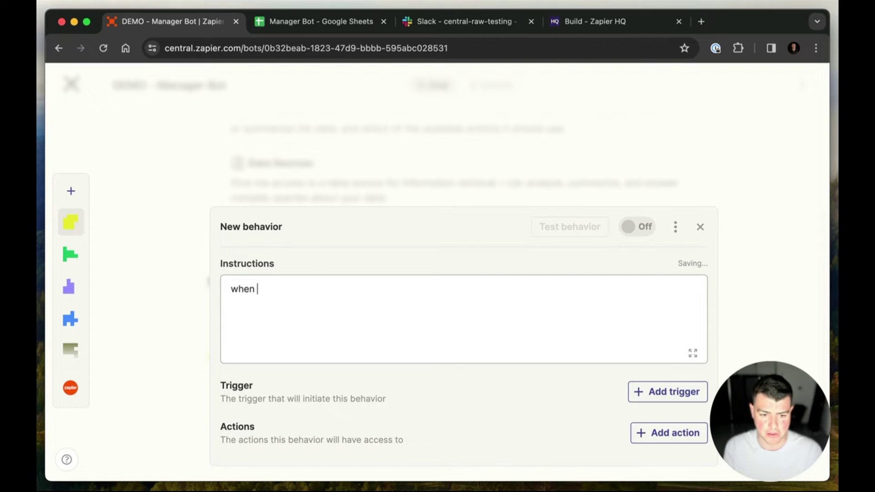
pyautogui.write('i save a slack mess')
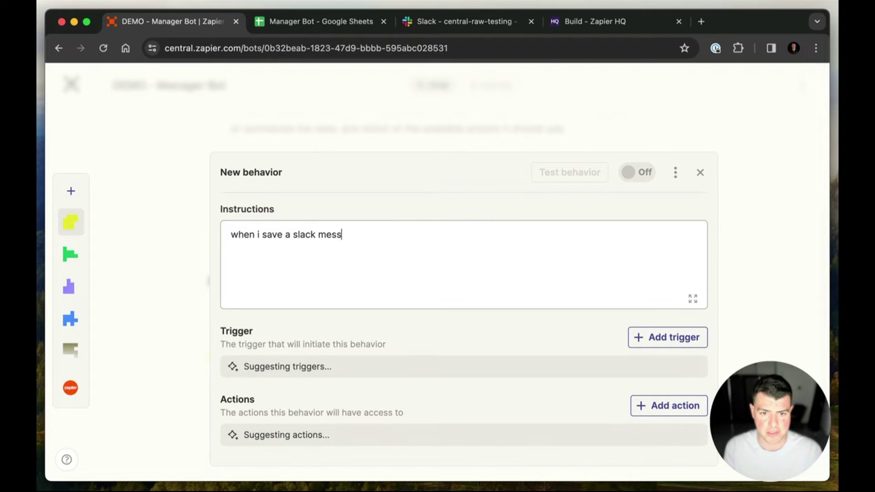
pyautogui.write('age, add it t')
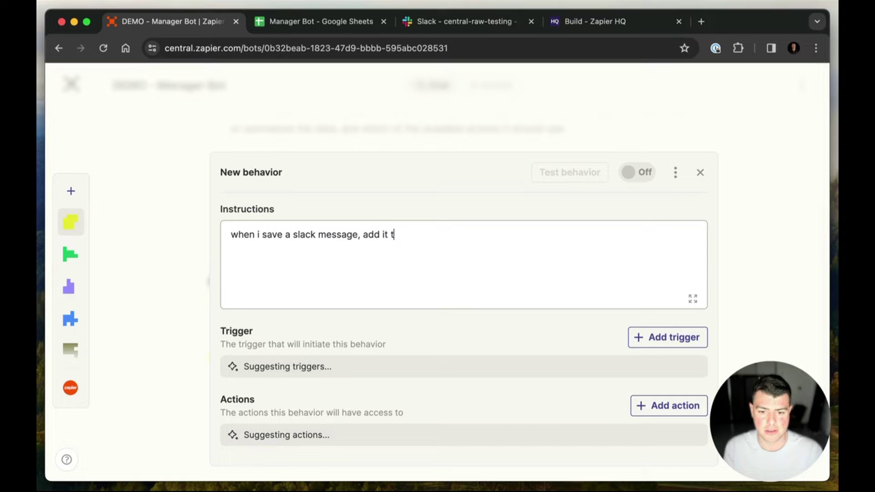
pyautogui.write('o my google se')
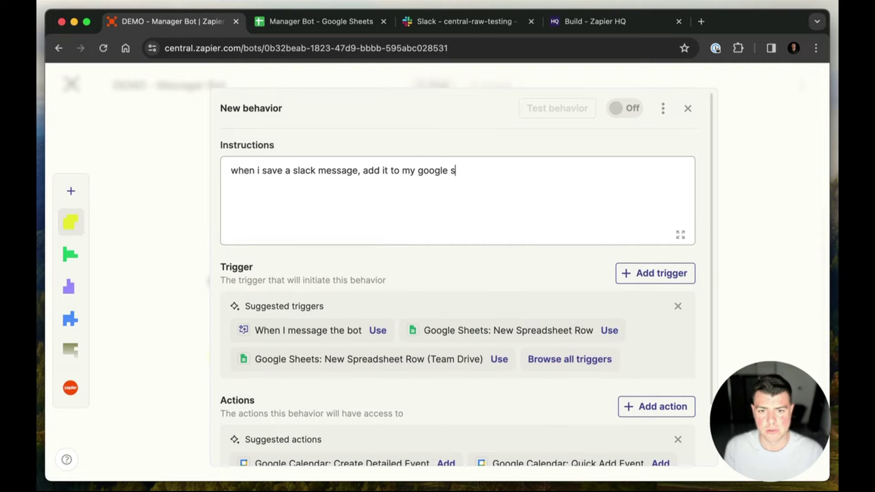
pyautogui.press('BackSpace')
pyautogui.write('ehe')
pyautogui.press('BackSpace')
pyautogui.press('BackSpace')
pyautogui.press('BackSpace')
pyautogui.write('h')
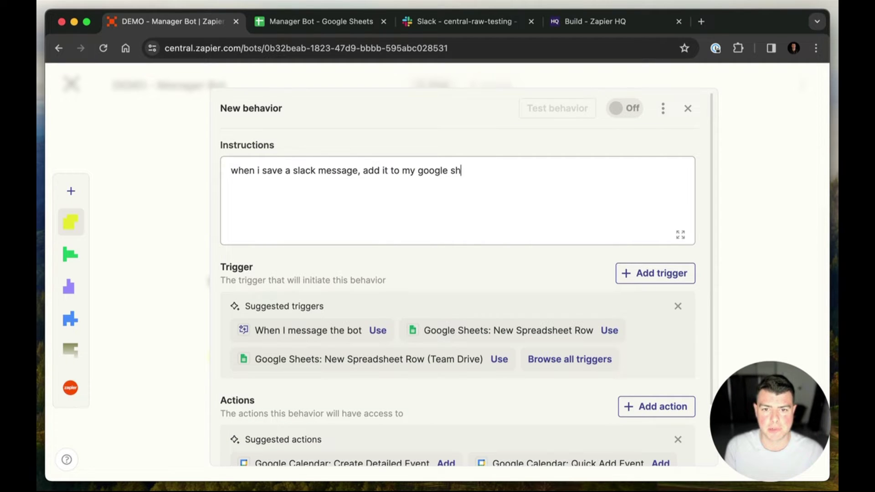
pyautogui.write('eet, manager bot')
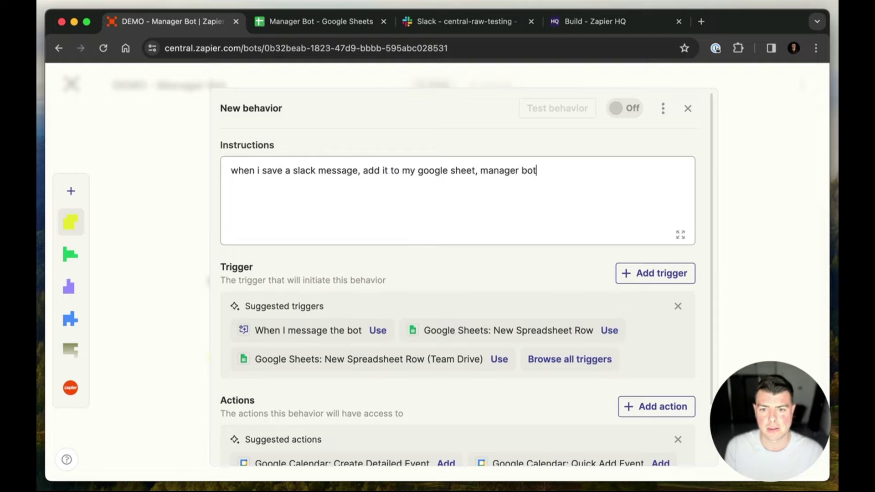
pyautogui.write(' (sheet1). us')
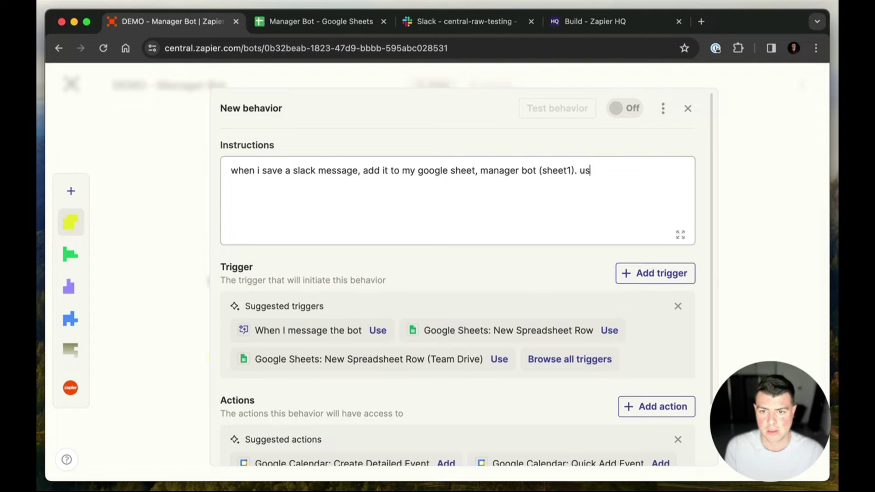
pyautogui.write('e columbs timestamp')
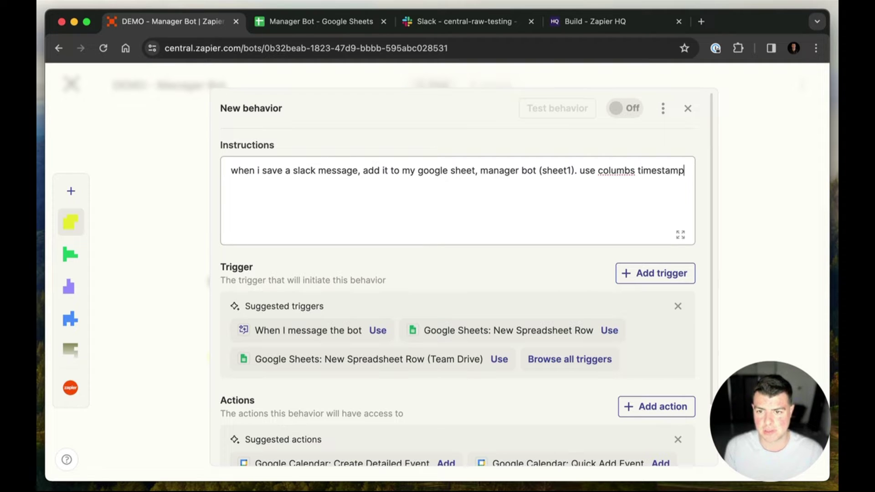
pyautogui.write(', channel, use')
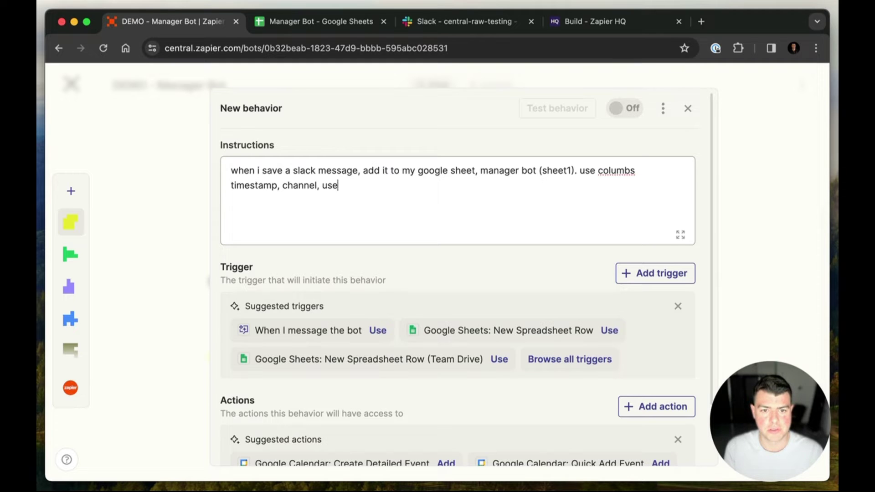
pyautogui.write('r, and text')
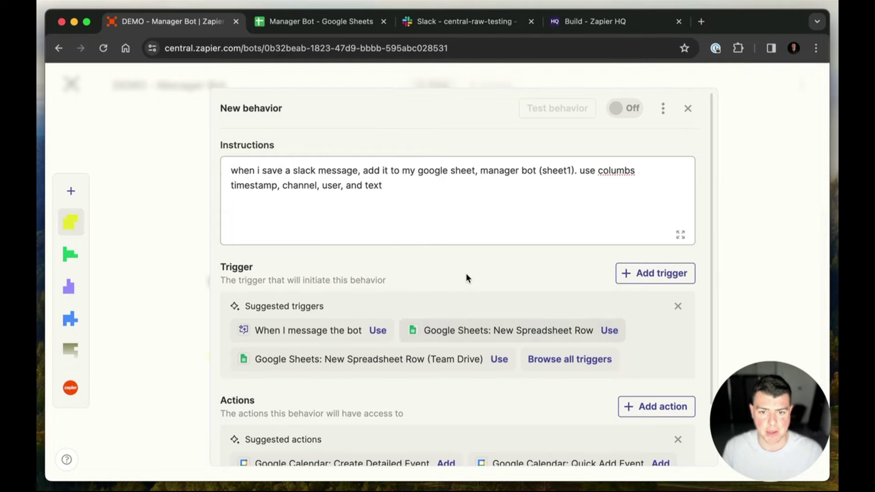
pyautogui.click(466, 273)
pyautogui.click(346, 26)
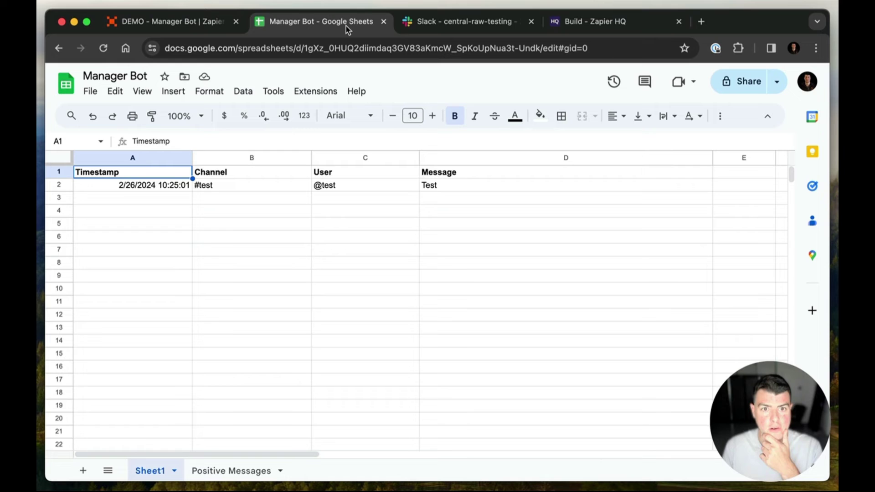
pyautogui.click(192, 24)
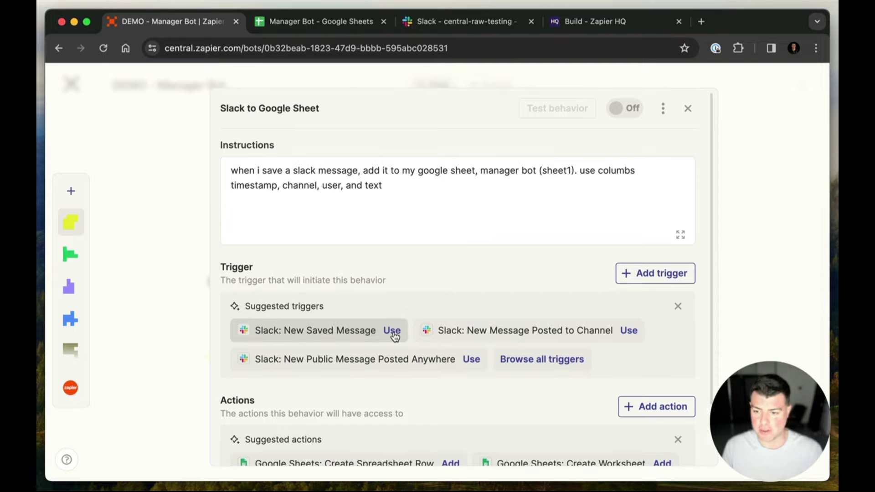
# Add Slack's New Saved Message as the trigger using the connected Slack account
pyautogui.click(396, 334)
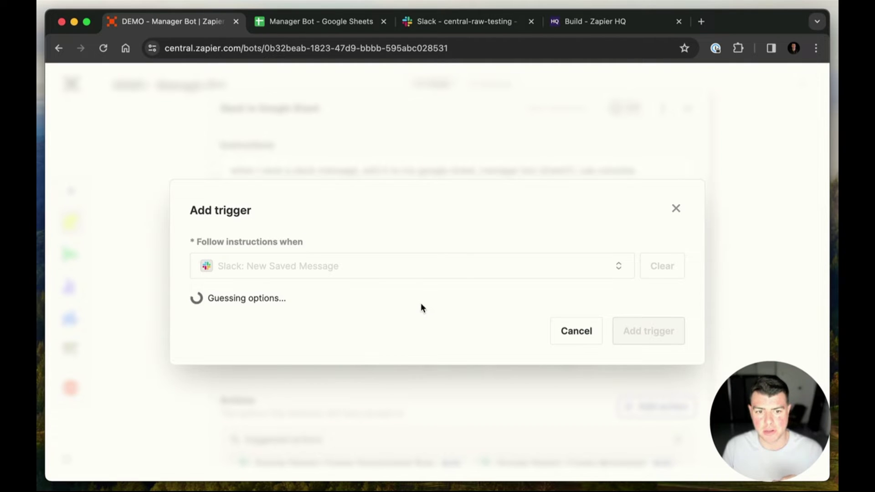
pyautogui.click(406, 306)
pyautogui.click(338, 405)
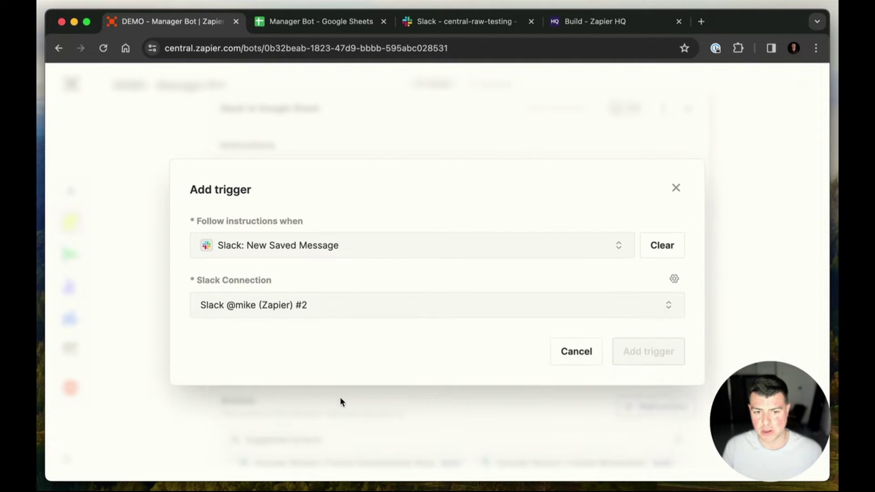
pyautogui.click(659, 363)
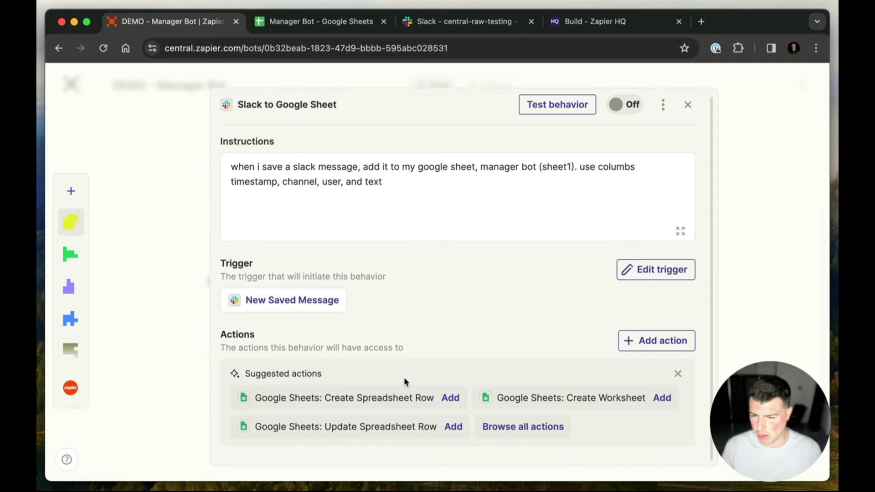
# Add the Create Spreadsheet Row action for Manager Bot's Sheet1 after reviewing its AI-filled fields
pyautogui.click(451, 399)
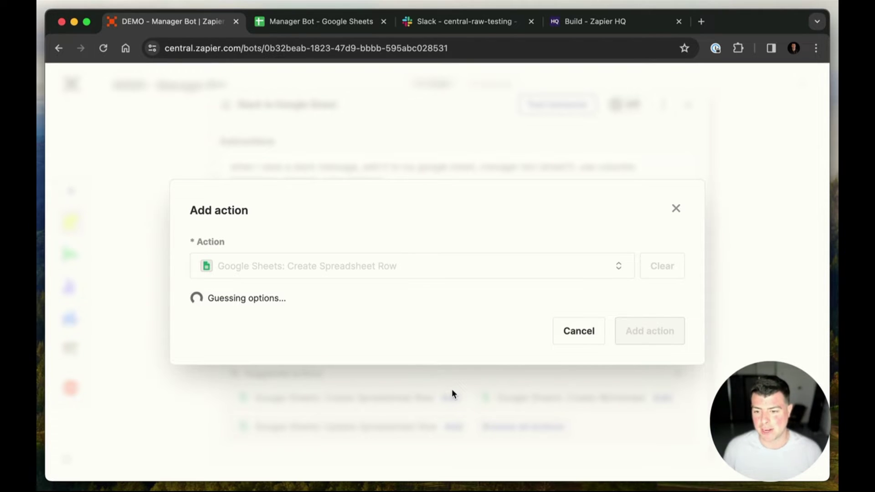
pyautogui.scroll(-2, 430, 355)
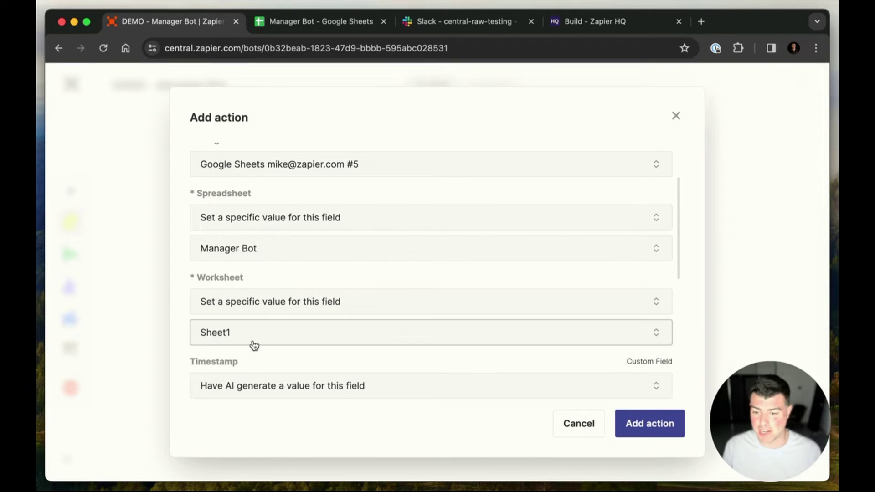
pyautogui.scroll(-3, 313, 351)
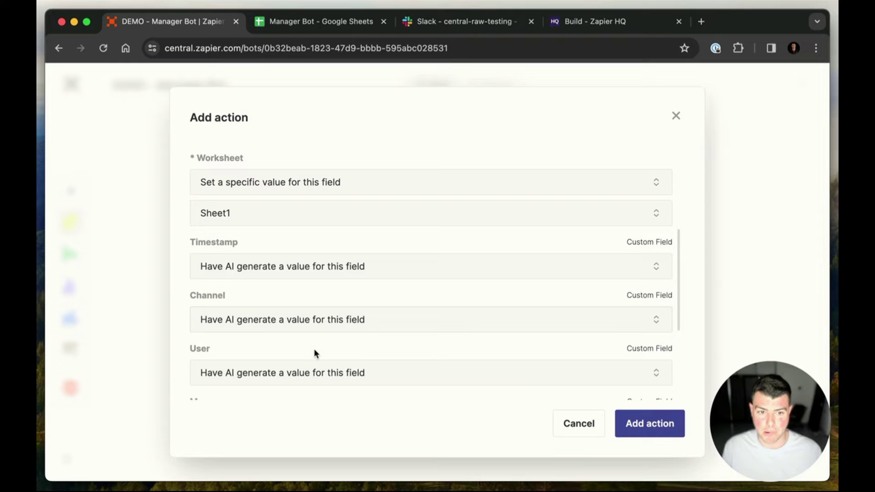
pyautogui.scroll(-1, 273, 297)
pyautogui.scroll(-1, 237, 232)
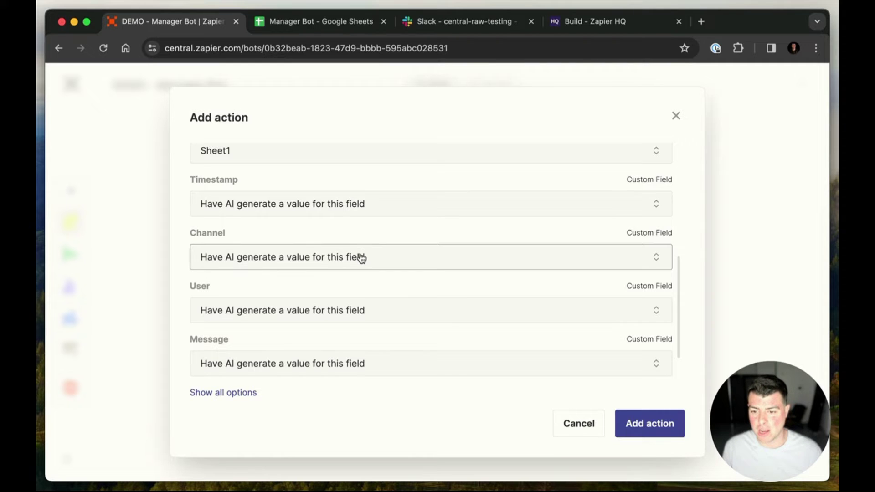
pyautogui.click(644, 436)
pyautogui.scroll(-2, 501, 378)
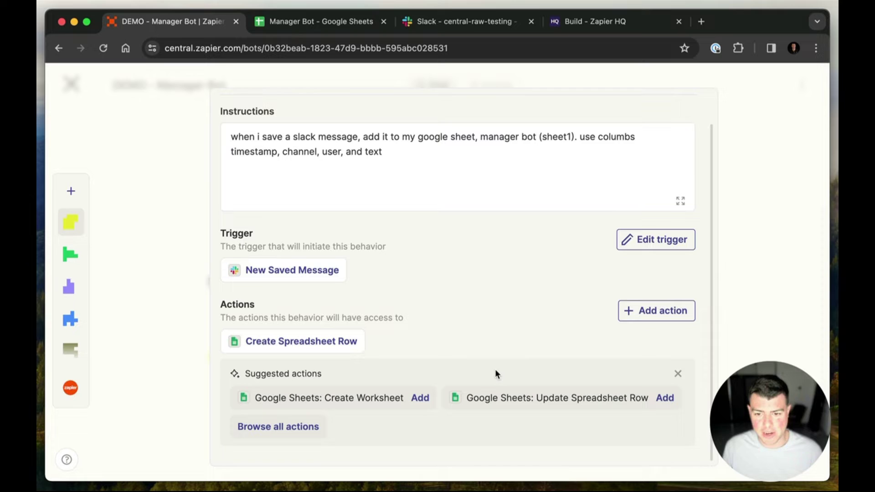
pyautogui.scroll(2, 495, 369)
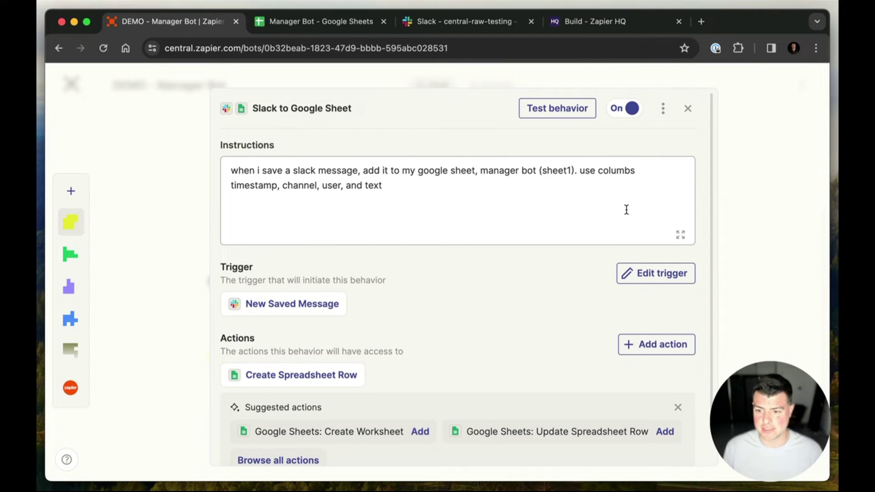
# Read the Daily Standup - Pod 1 post in central-raw-testing and save it for later
pyautogui.click(496, 21)
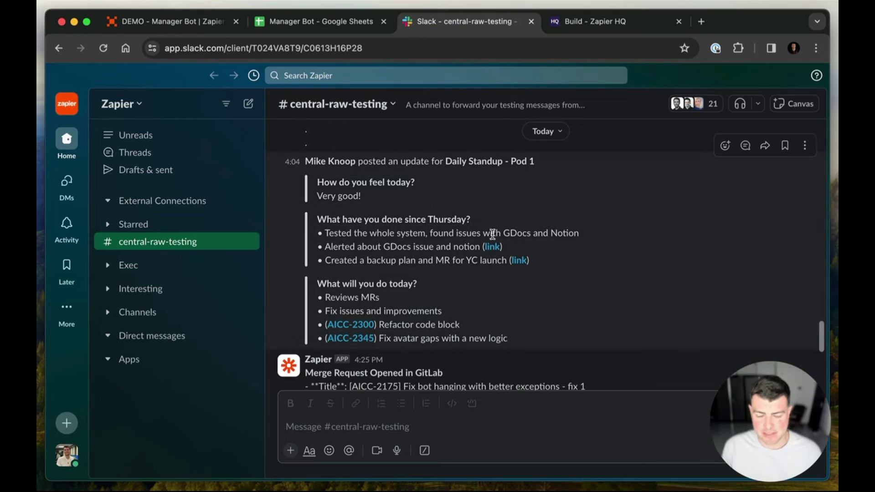
pyautogui.scroll(1, 485, 269)
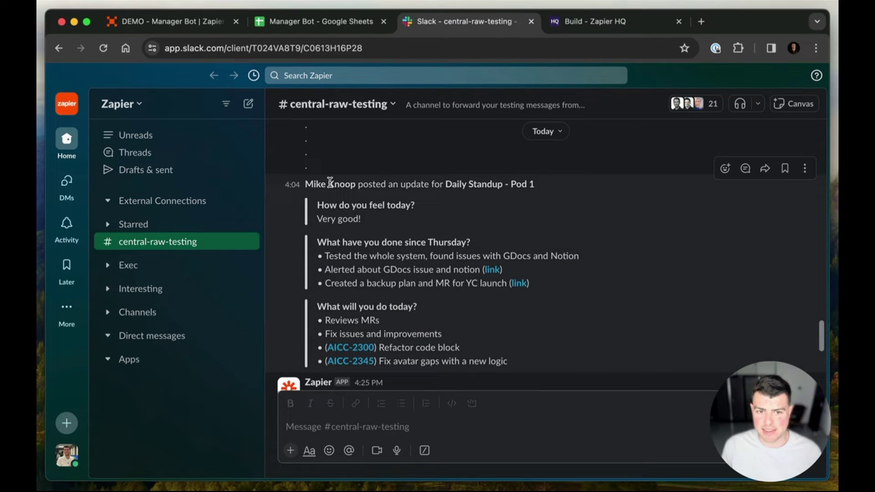
pyautogui.moveTo(330, 182); pyautogui.dragTo(493, 370)
pyautogui.click(492, 364)
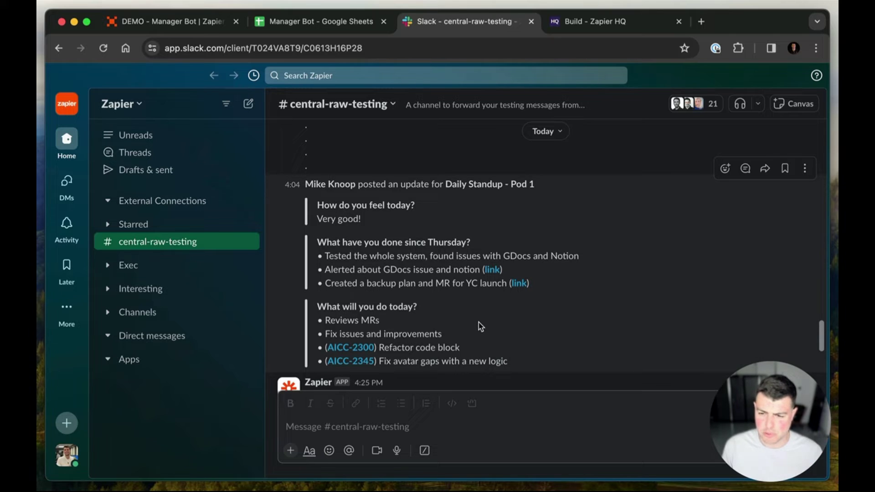
pyautogui.moveTo(359, 283); pyautogui.dragTo(456, 283)
pyautogui.click(453, 283)
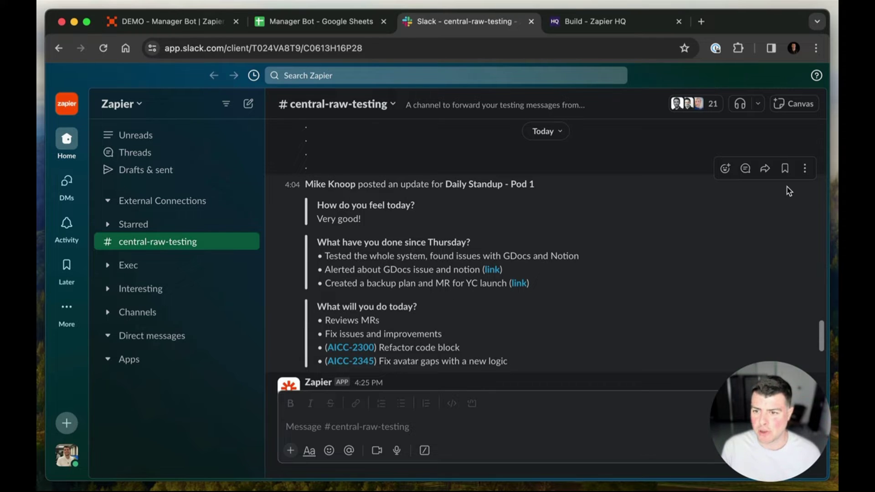
pyautogui.click(784, 168)
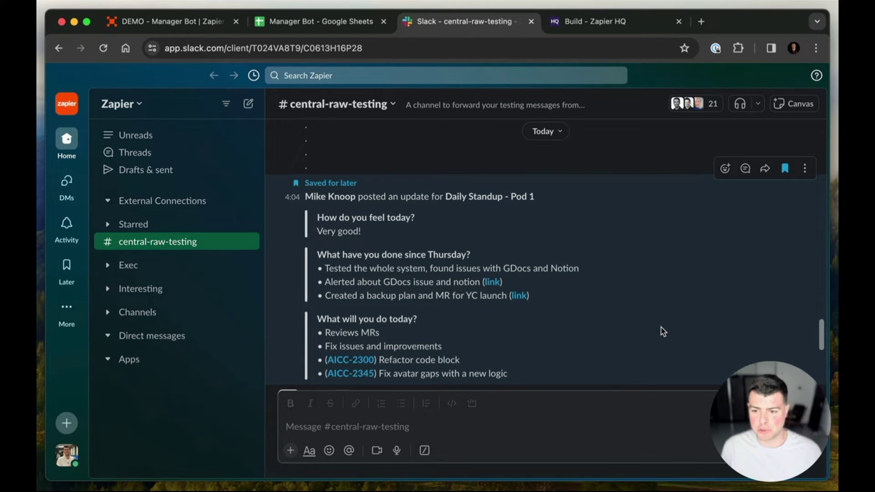
pyautogui.click(164, 23)
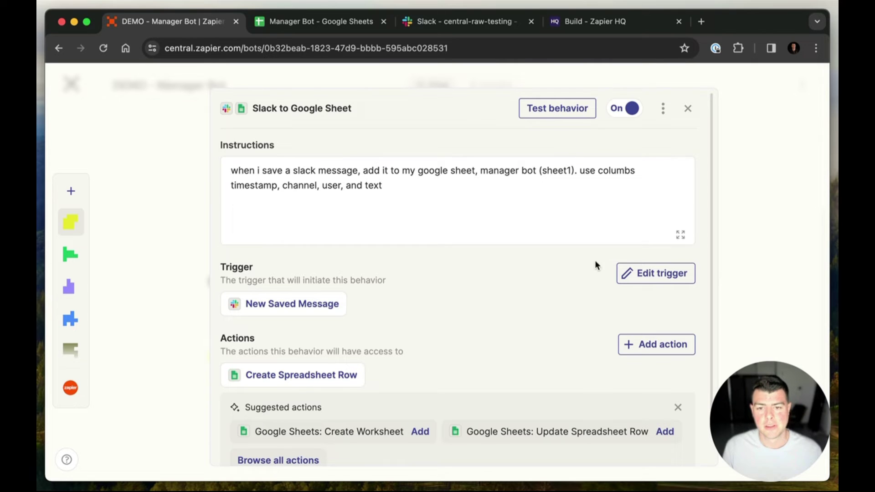
# Test the Slack to Google Sheet behavior and inspect the trigger's data
pyautogui.click(561, 113)
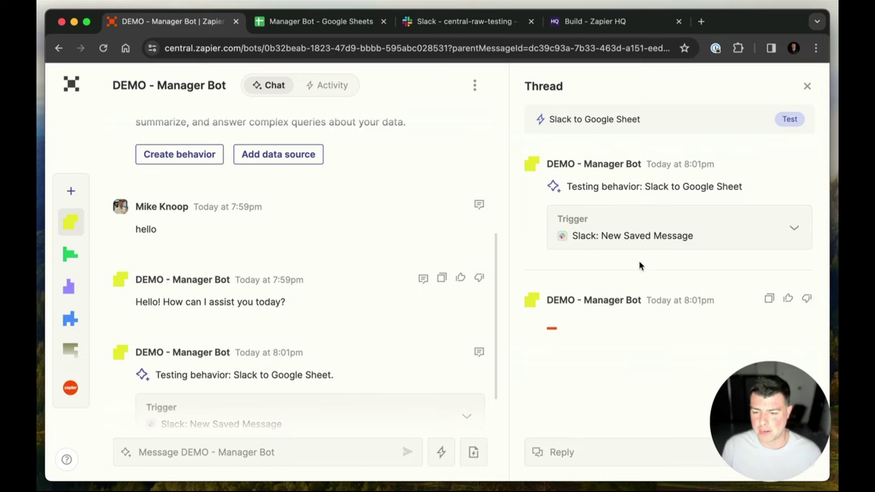
pyautogui.click(672, 246)
pyautogui.scroll(-2, 672, 249)
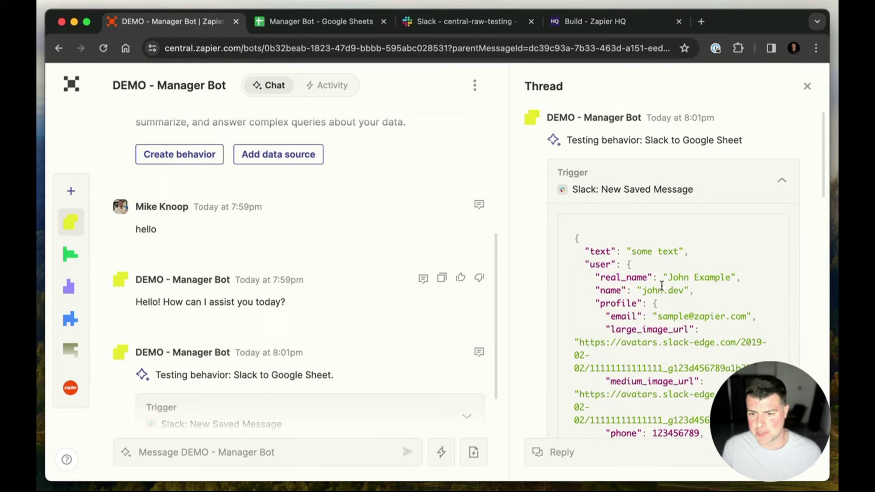
pyautogui.moveTo(647, 290); pyautogui.dragTo(693, 297)
pyautogui.click(731, 200)
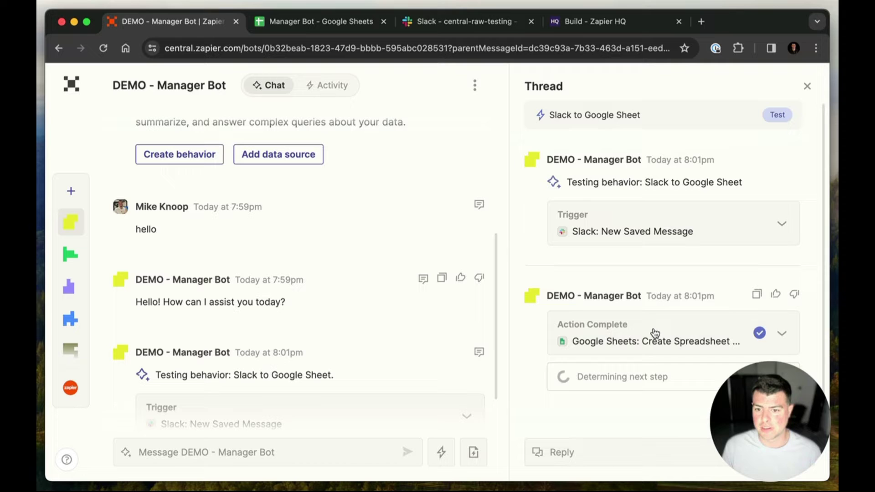
# Inspect the completed Create Spreadsheet Row action's params with the sample 'some text' row
pyautogui.click(655, 333)
pyautogui.scroll(-3, 661, 319)
pyautogui.moveTo(567, 313); pyautogui.dragTo(704, 325)
pyautogui.click(698, 313)
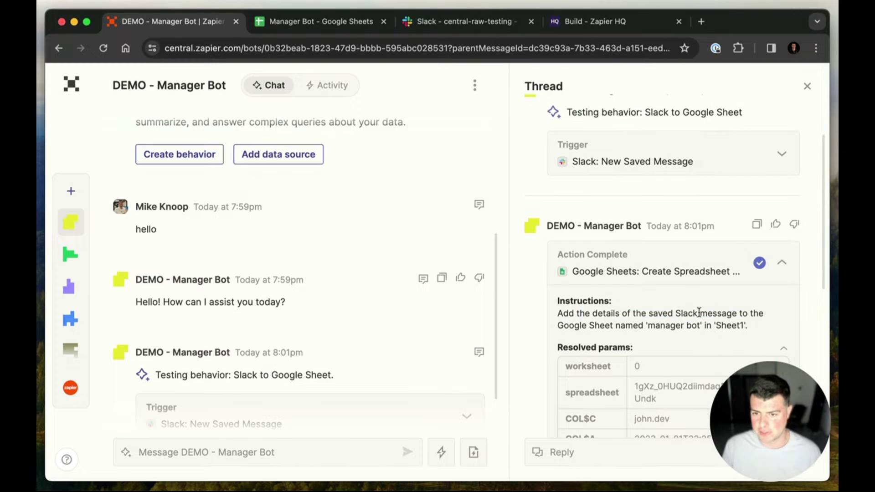
# Verify the my-channel-name 'some text' row in Sheet1, then read the bot's confirmation reply
pyautogui.click(328, 23)
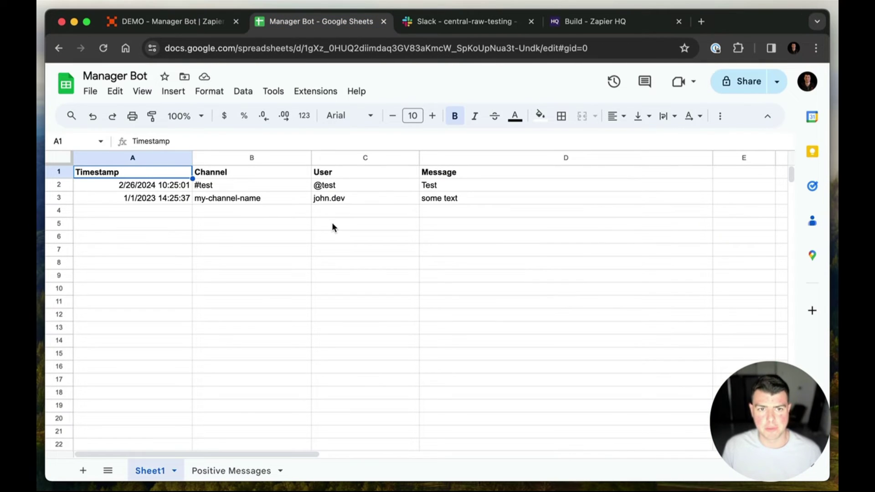
pyautogui.moveTo(133, 199); pyautogui.dragTo(446, 186)
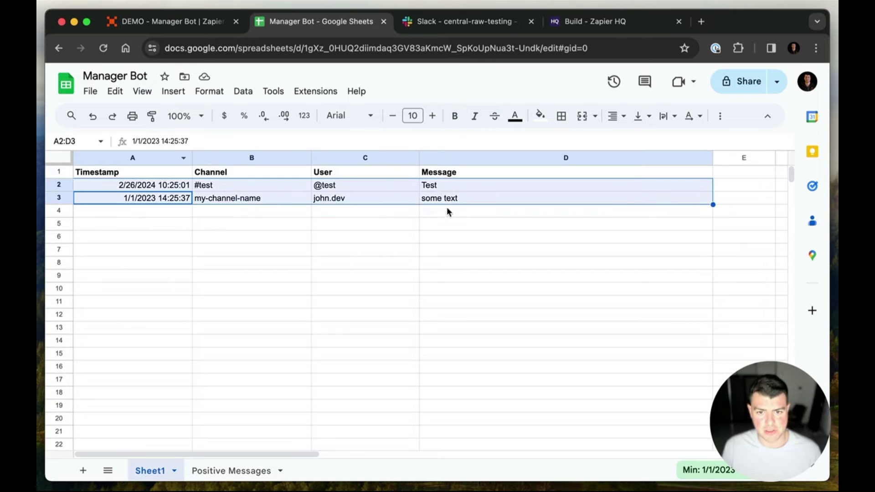
pyautogui.click(447, 210)
pyautogui.click(200, 23)
pyautogui.scroll(-3, 682, 302)
pyautogui.moveTo(567, 276); pyautogui.dragTo(668, 338)
pyautogui.click(687, 338)
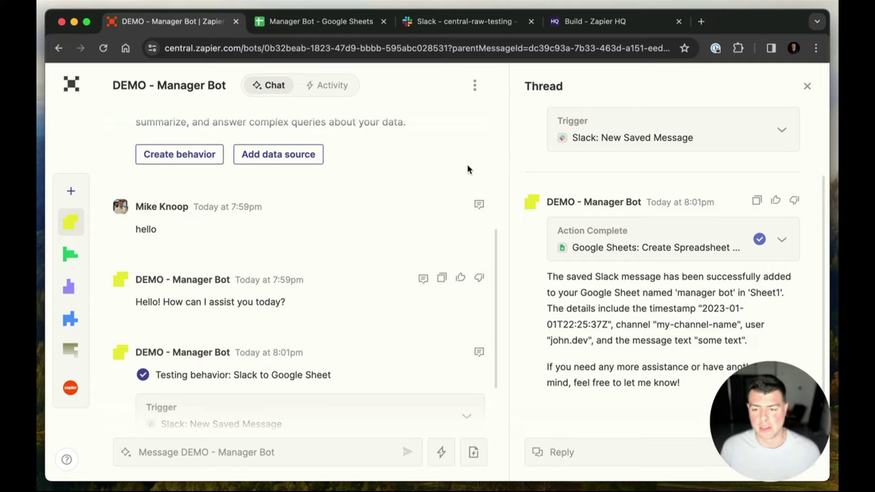
# Glance over the spreadsheet and Slack channel, then close the behavior's test thread
pyautogui.scroll(-1, 415, 431)
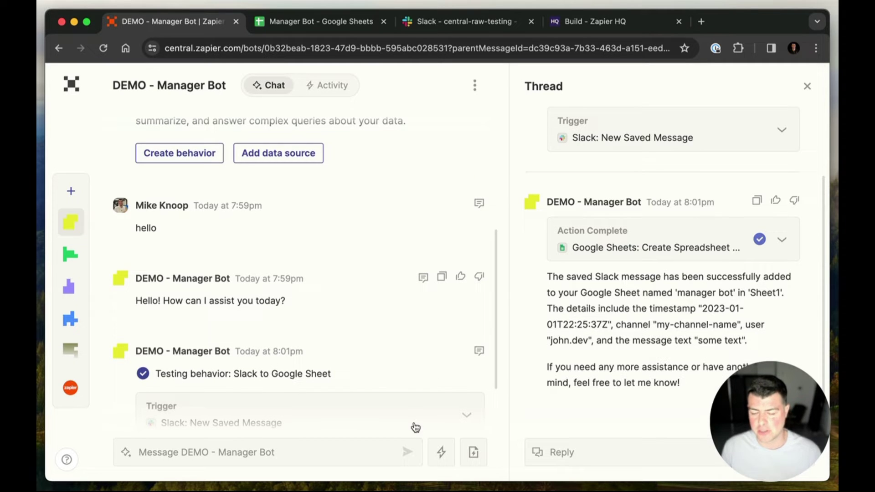
pyautogui.click(347, 26)
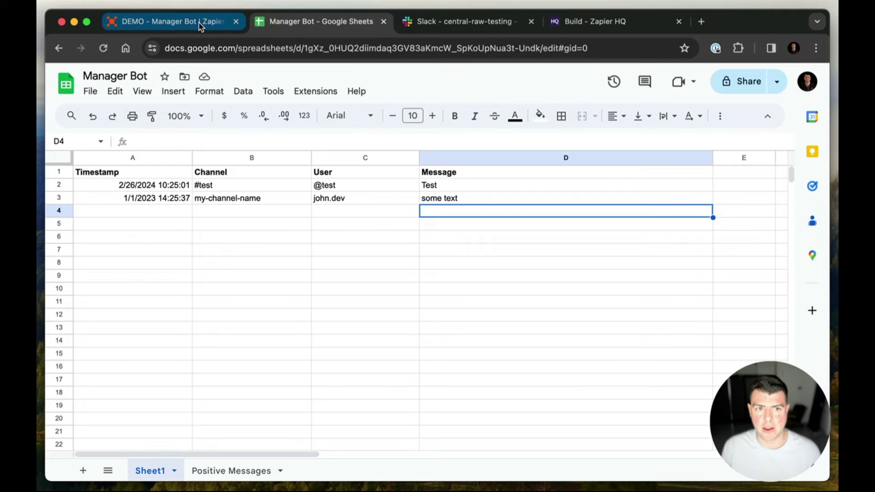
pyautogui.click(477, 25)
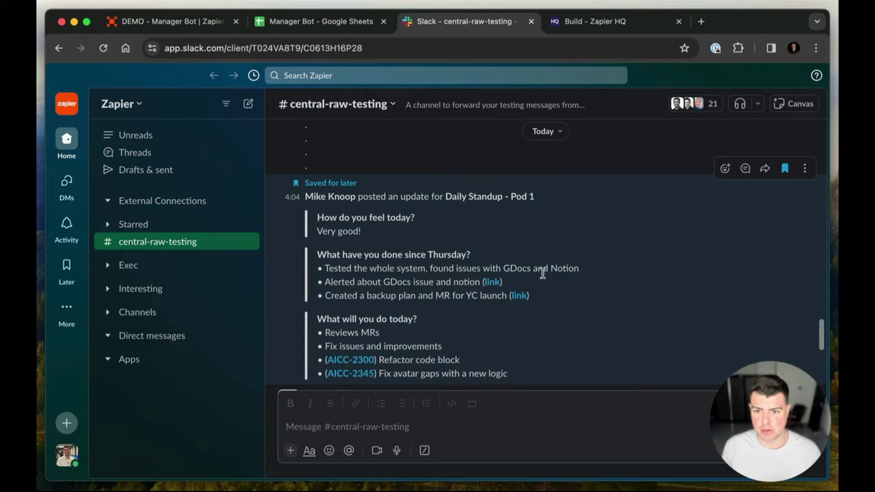
pyautogui.click(145, 25)
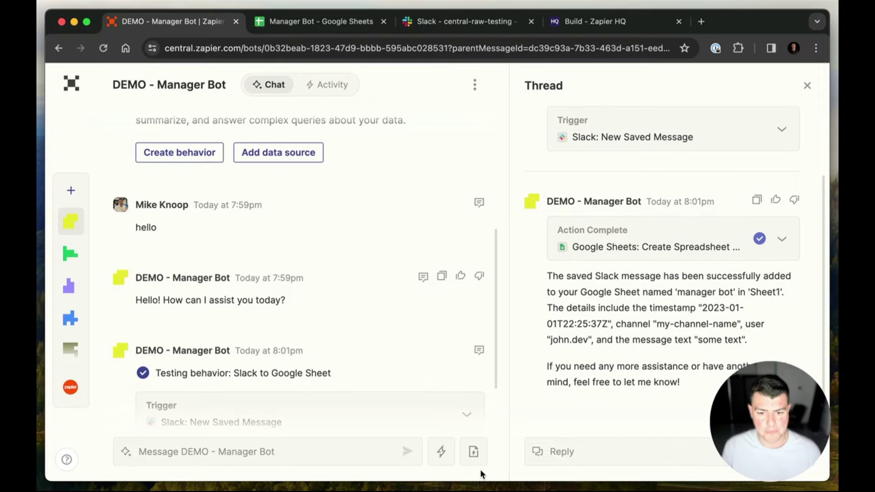
pyautogui.click(807, 86)
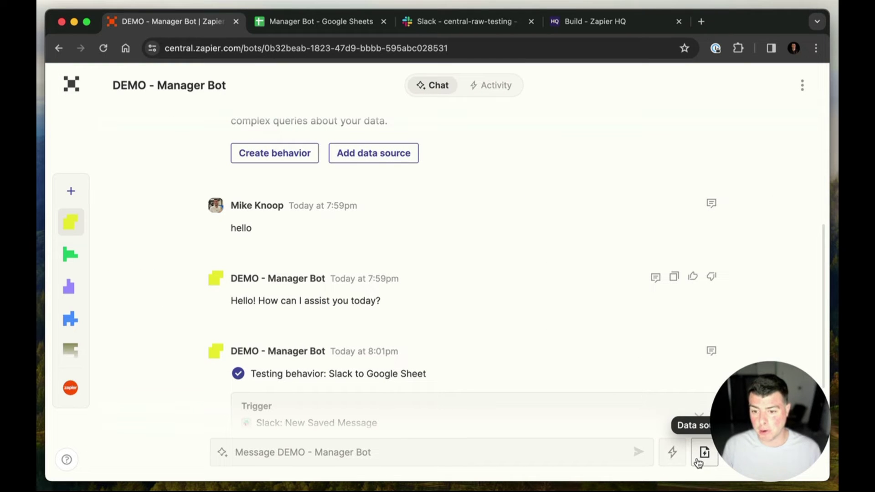
# Add the Manager Bot Google Sheets spreadsheet as a bot data source
pyautogui.click(703, 464)
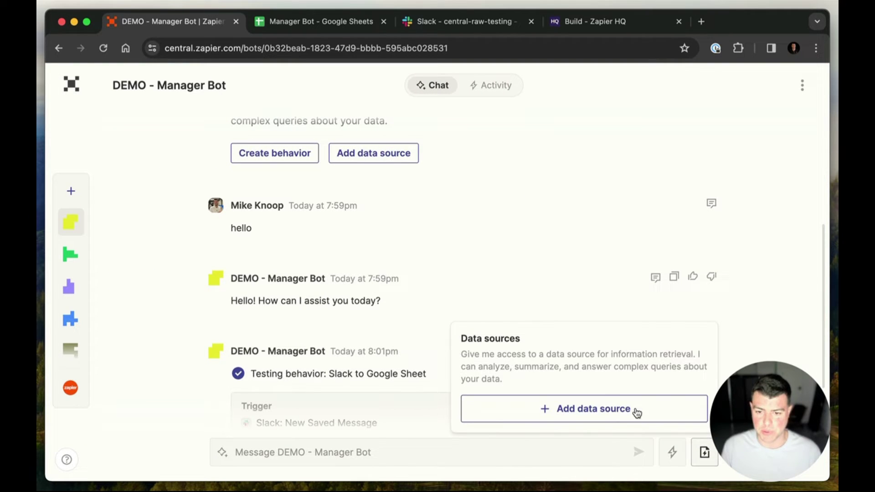
pyautogui.click(607, 409)
pyautogui.click(323, 302)
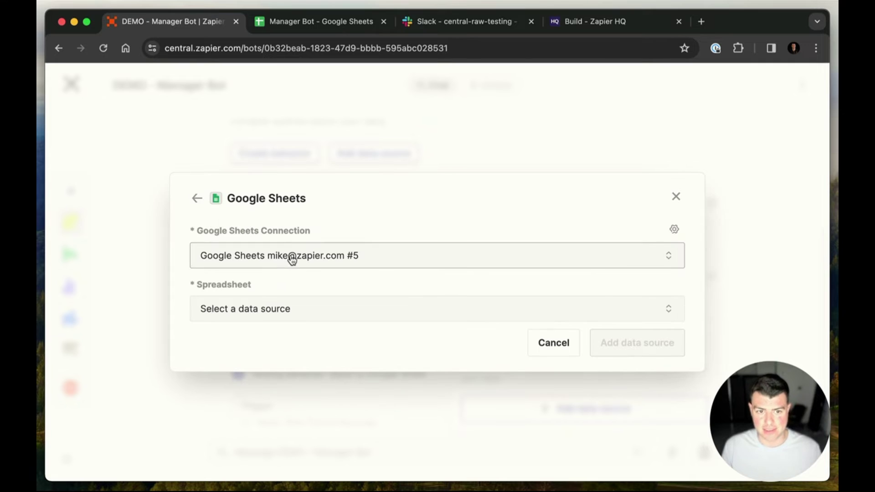
pyautogui.click(314, 315)
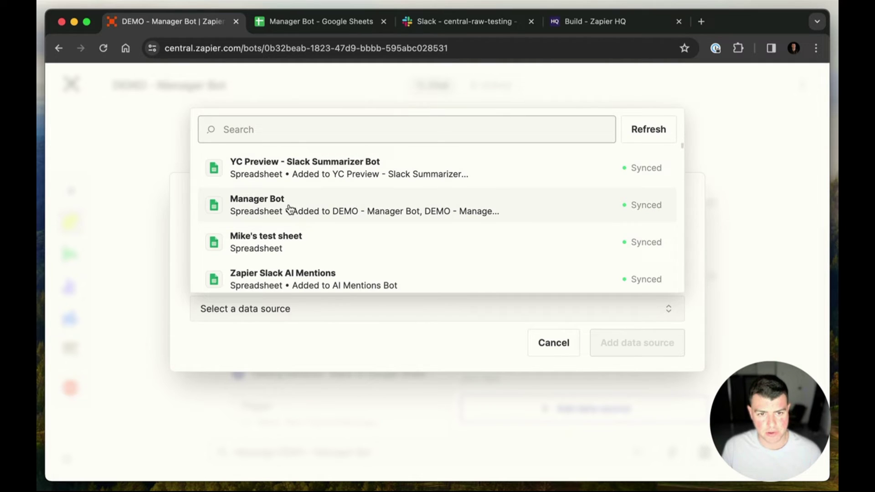
pyautogui.click(269, 207)
pyautogui.click(623, 352)
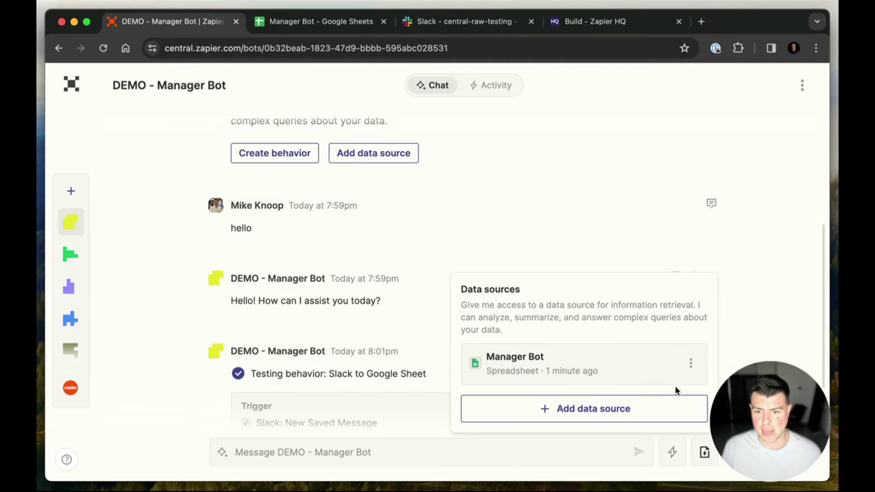
# Review the five logged messages (A2:D6) on Manager Bot's Positive Messages sheet
pyautogui.click(750, 327)
pyautogui.click(314, 22)
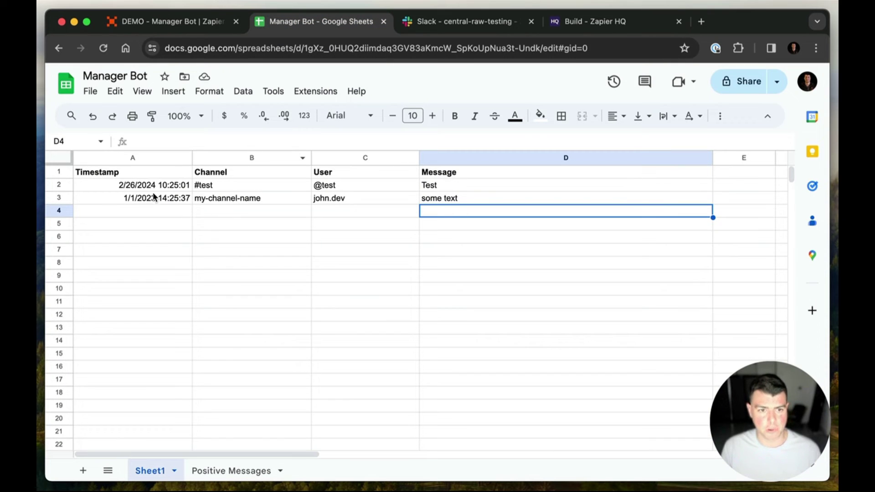
pyautogui.click(254, 471)
pyautogui.moveTo(167, 195); pyautogui.dragTo(507, 320)
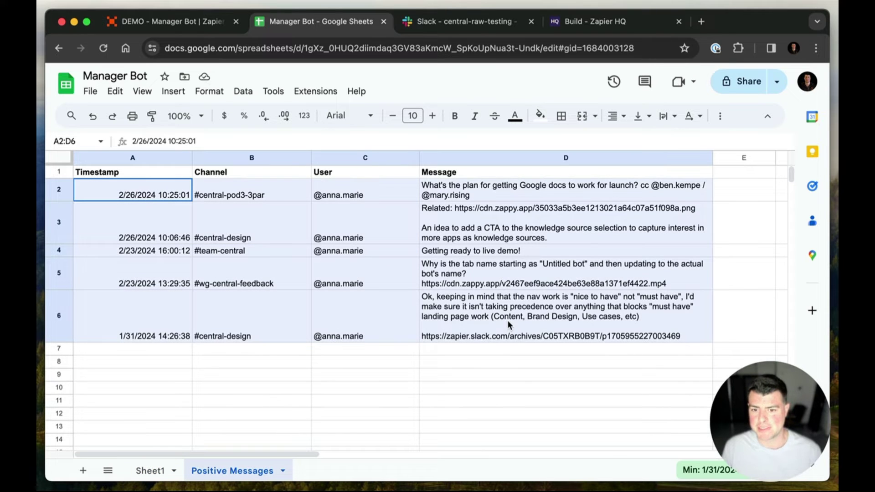
pyautogui.click(523, 393)
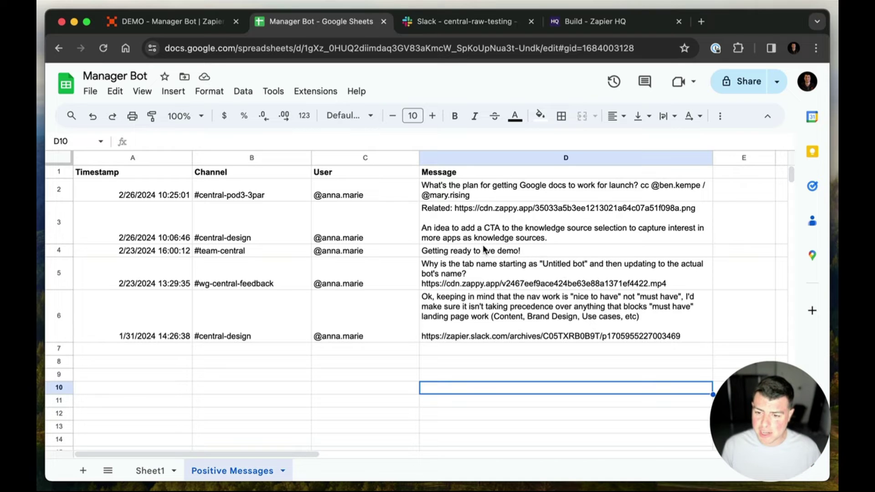
# Create another Manager Bot behavior triggered by 'When I message the bot'
pyautogui.click(191, 23)
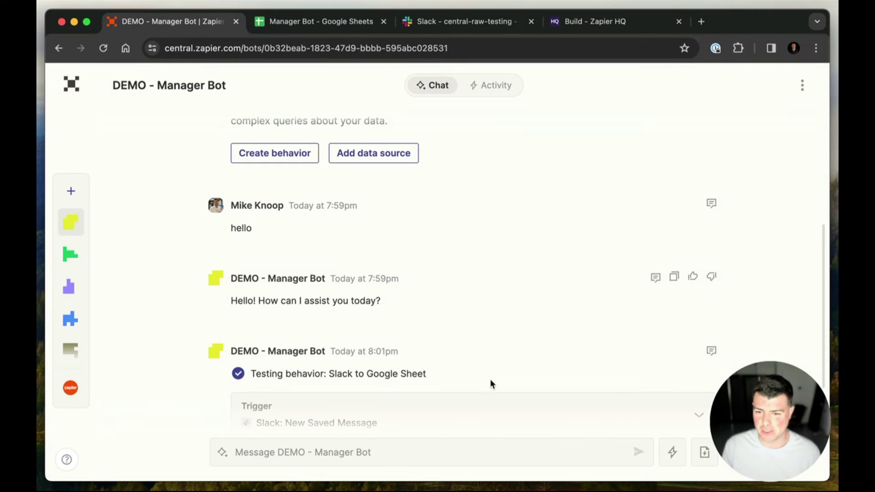
pyautogui.click(671, 452)
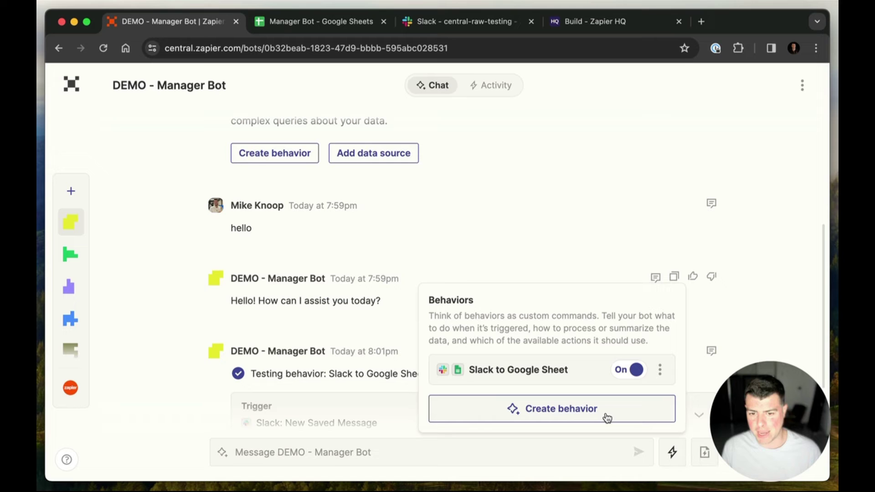
pyautogui.click(599, 418)
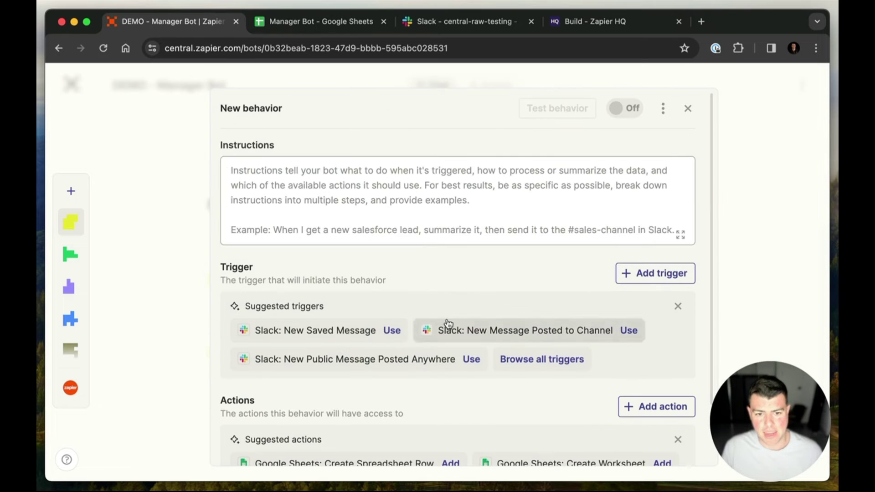
pyautogui.click(631, 276)
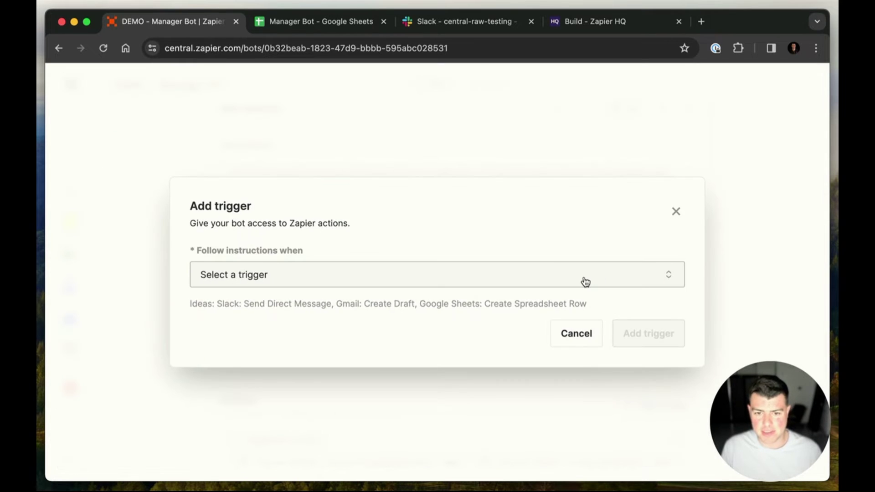
pyautogui.click(444, 280)
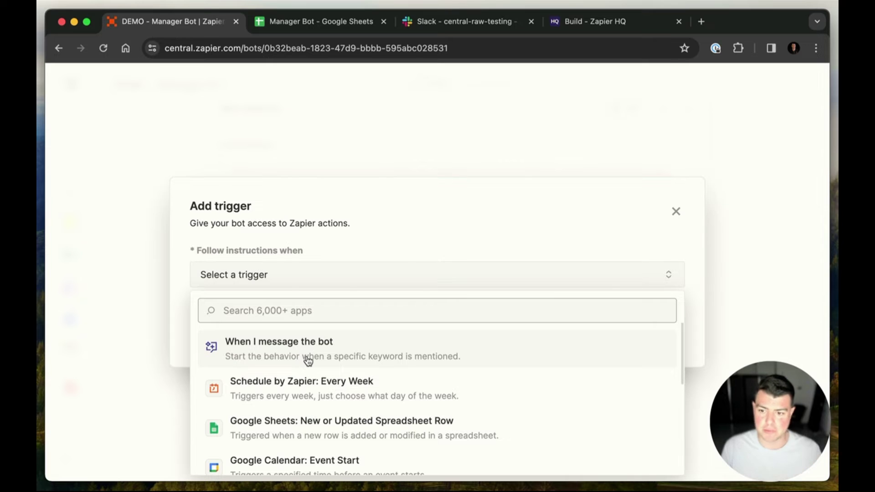
pyautogui.click(322, 354)
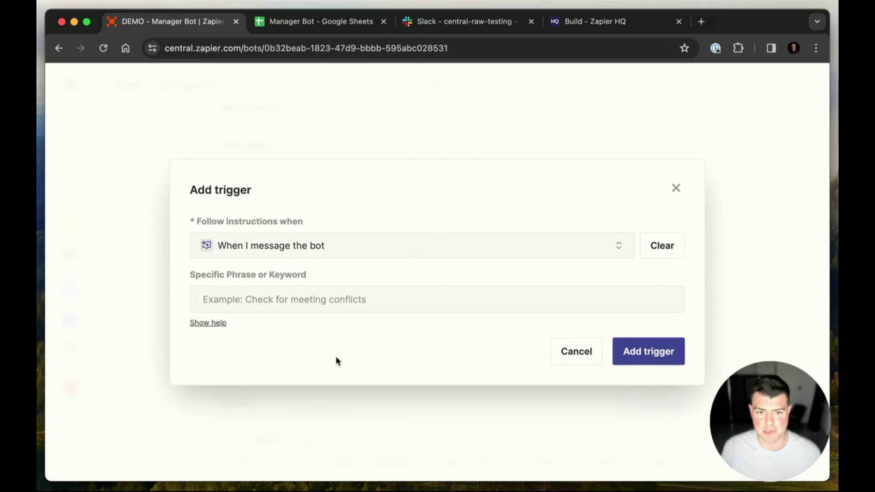
pyautogui.click(646, 360)
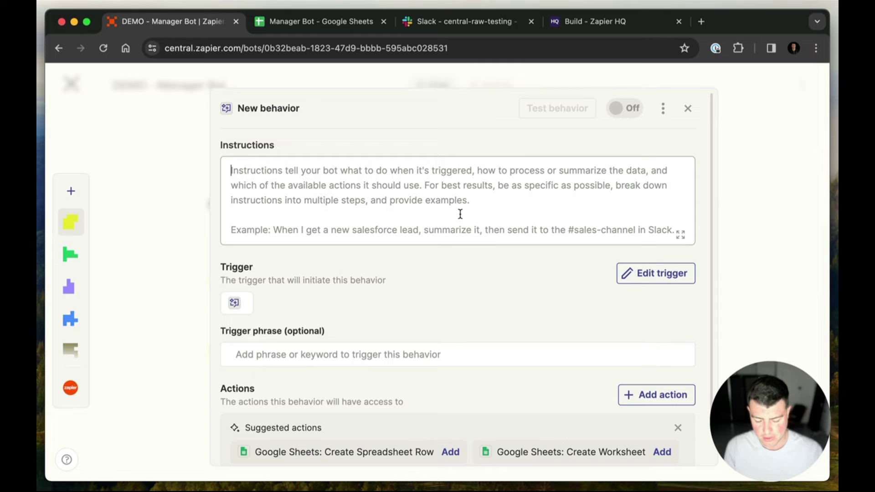
# Write performance-review instructions summarizing the positive messages sheet, ending with a 'BUILD PRINCIPLES:' heading
pyautogui.write('you are ')
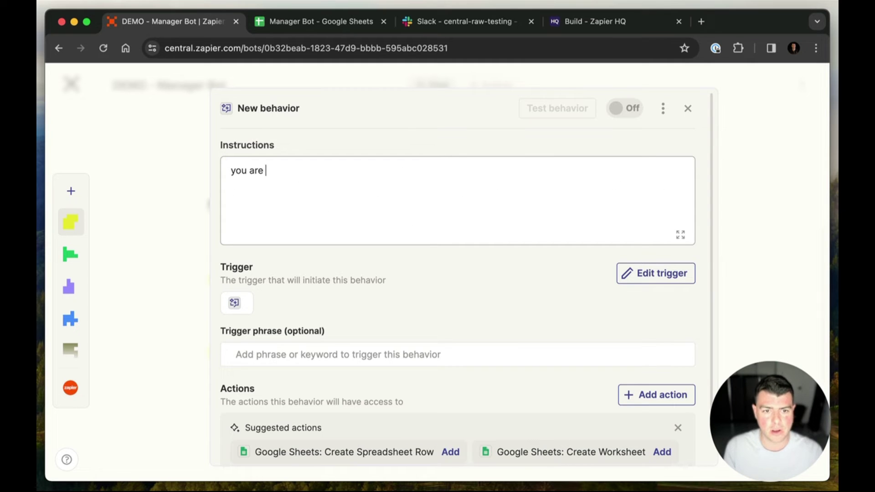
pyautogui.write('a a')
pyautogui.press('BackSpace')
pyautogui.write('performance')
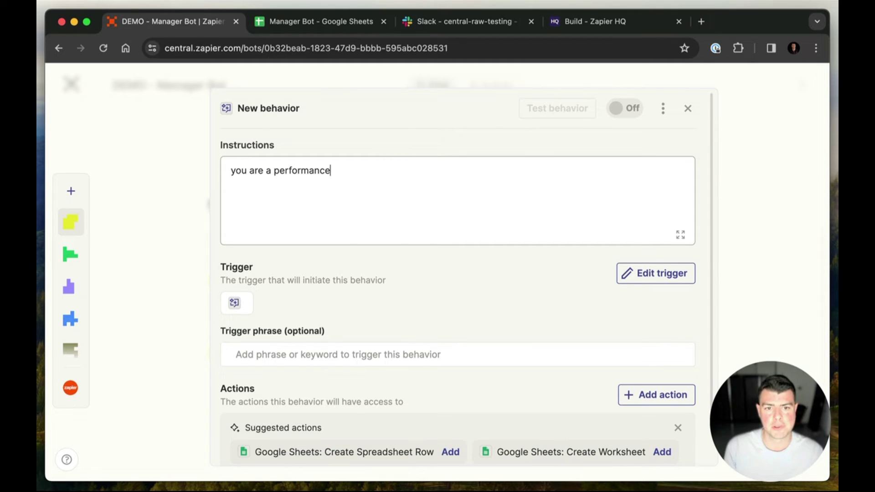
pyautogui.write(' review assistant')
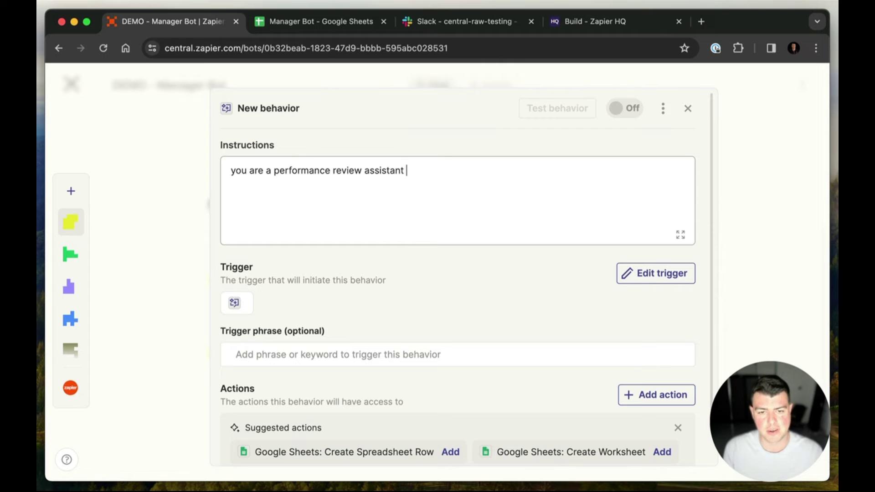
pyautogui.write(' bot. whe')
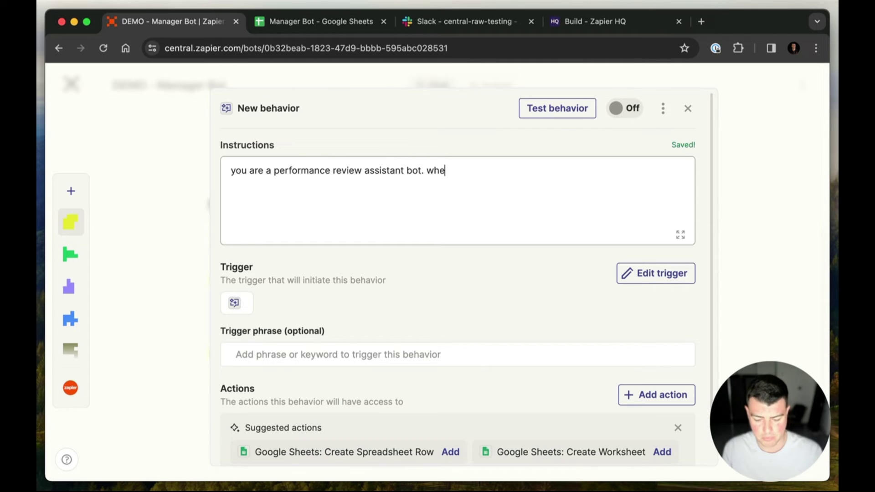
pyautogui.write('n you get a mes')
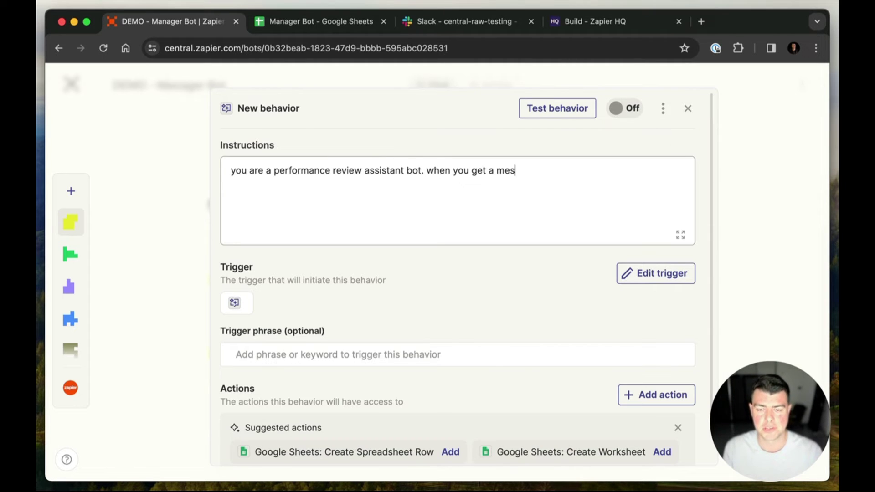
pyautogui.write('sage, look up')
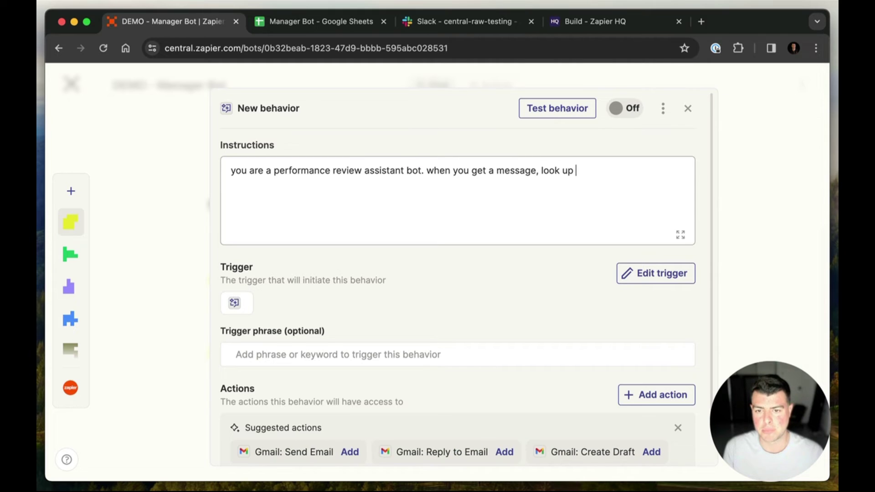
pyautogui.write(' all the "positive. ')
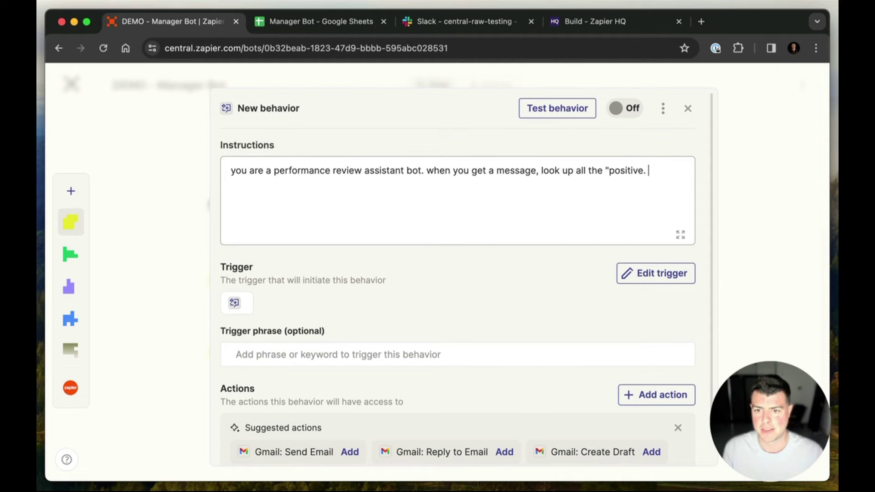
pyautogui.press('BackSpace')
pyautogui.press('BackSpace')
pyautogui.write(' messages" in th')
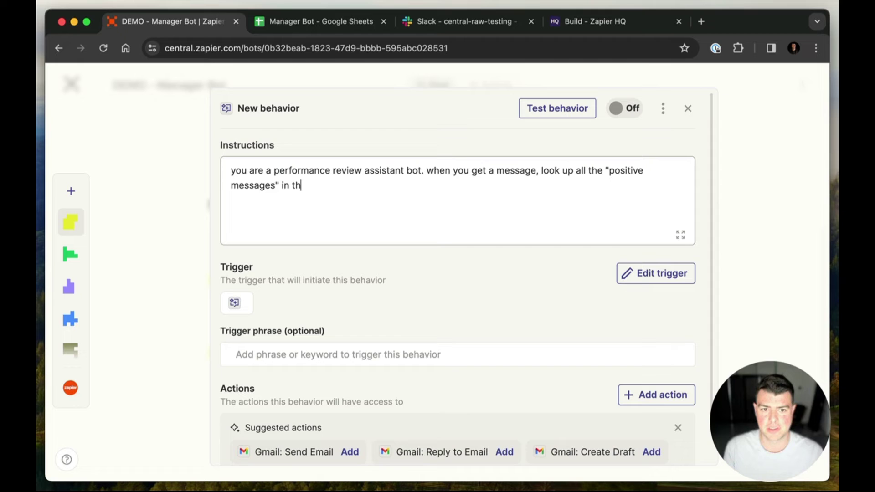
pyautogui.write('e google sheet an')
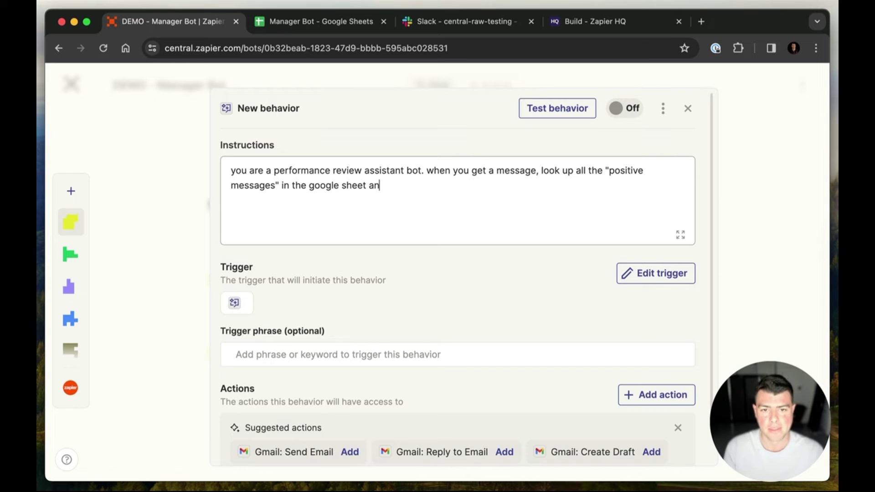
pyautogui.write('d summarize all th')
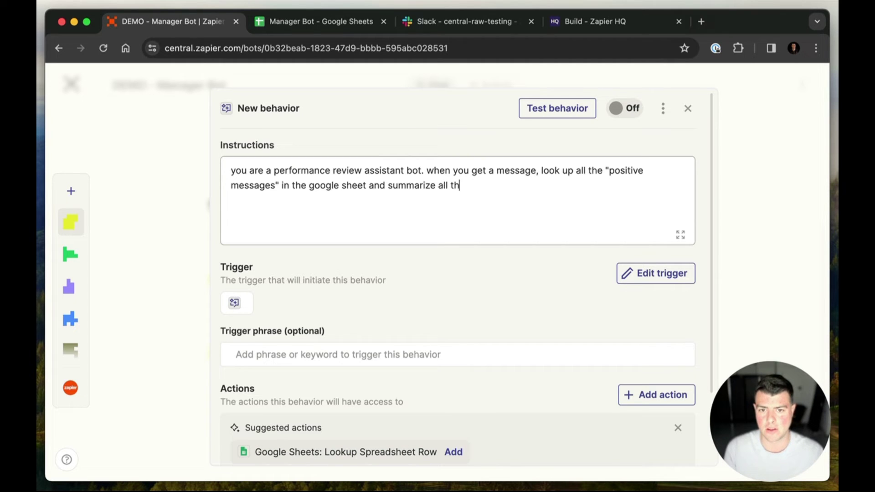
pyautogui.write('e messages.')
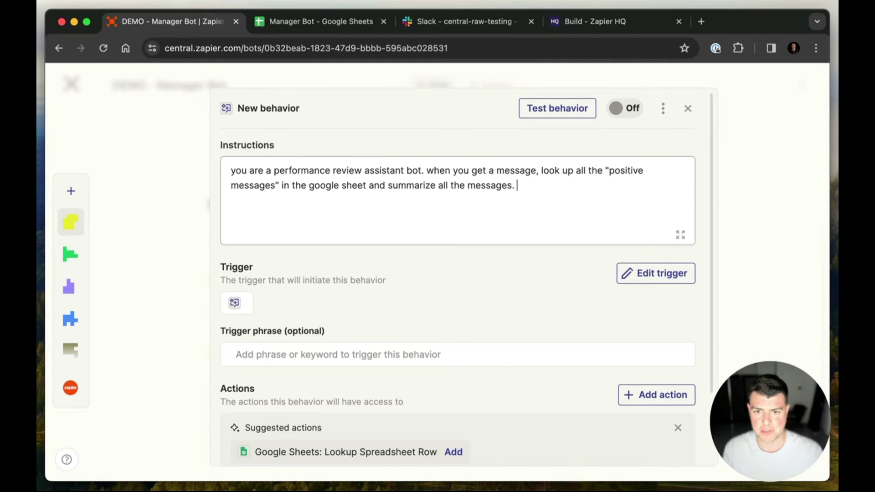
pyautogui.write(' Also, ma')
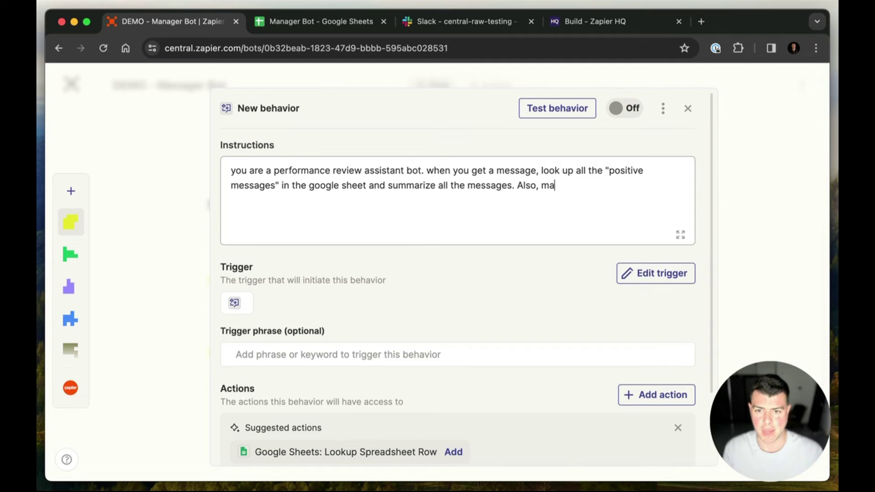
pyautogui.write('p the messages')
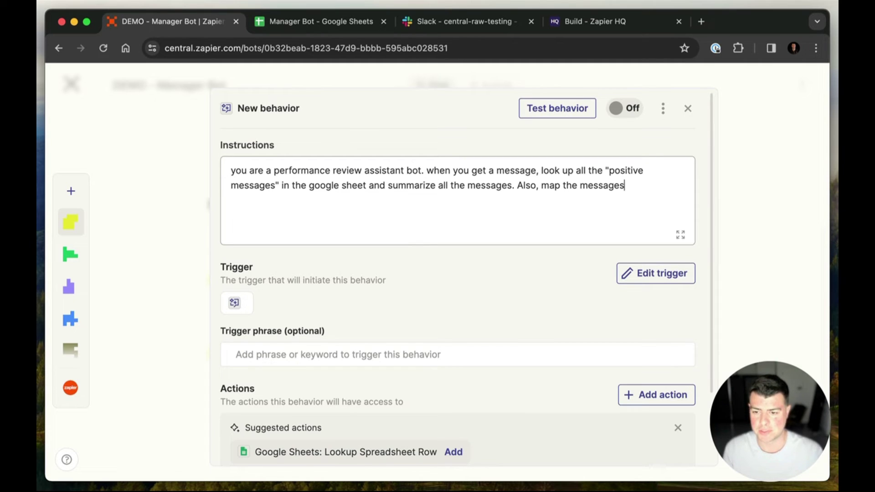
pyautogui.write(' to our bui')
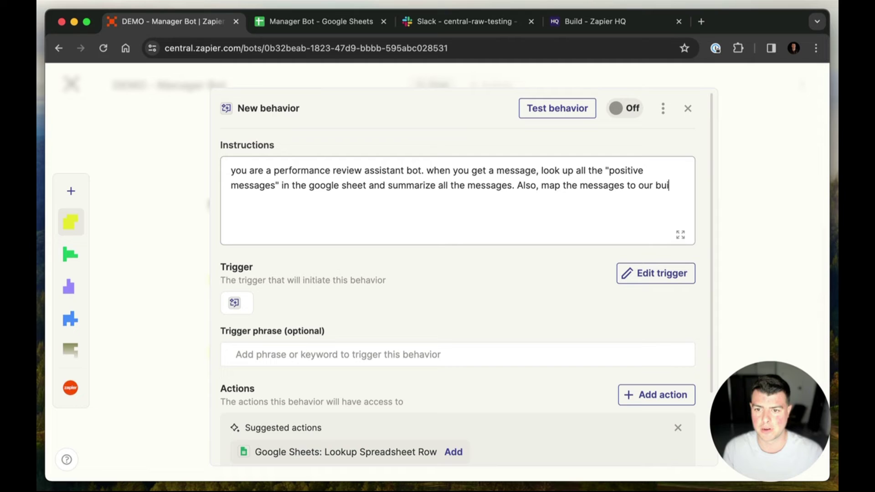
pyautogui.write('ld operating p')
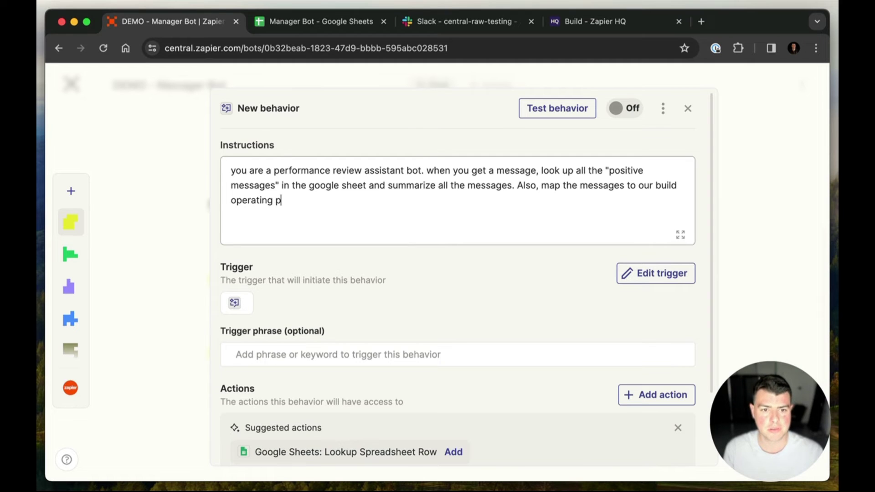
pyautogui.write('rinciples and giv')
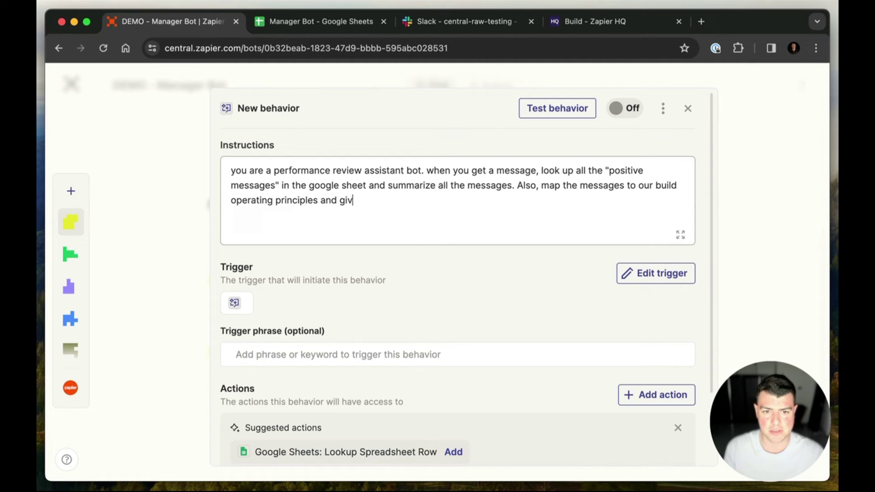
pyautogui.write('e a review  ')
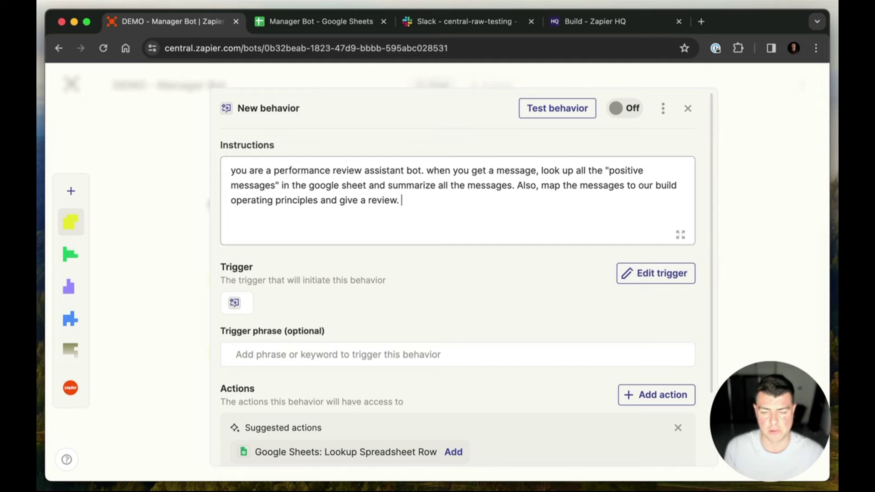
pyautogui.write('----')
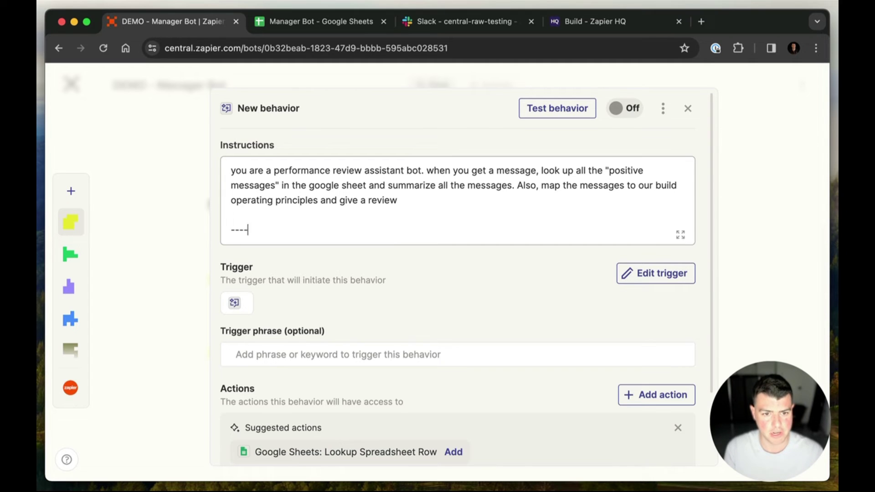
pyautogui.press('Return')
pyautogui.press('Return')
pyautogui.write('BUILD PRINCIPLE')
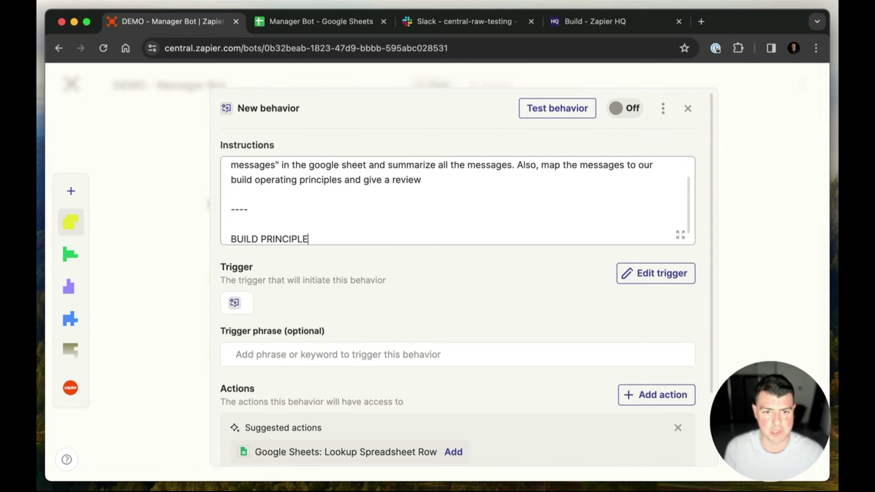
pyautogui.write('S:')
pyautogui.press('Return')
pyautogui.press('Return')
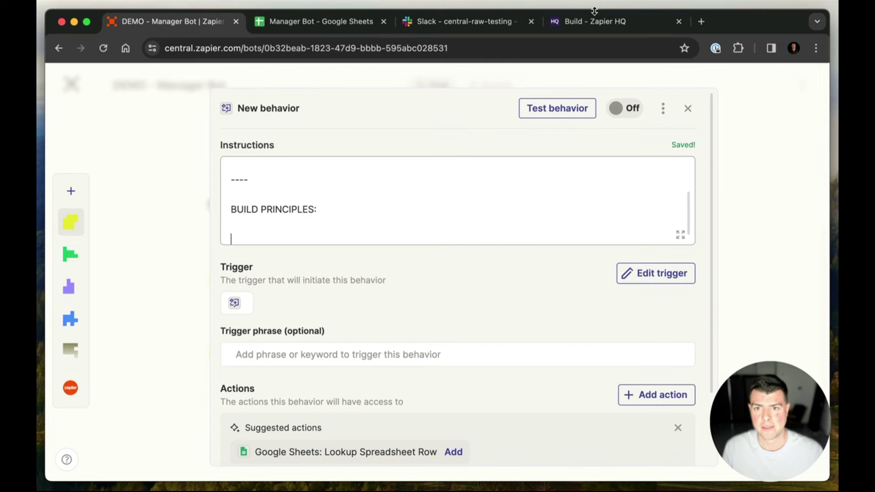
# Select the full Build operating principles article text on the Zapier HQ page
pyautogui.press('super+4')
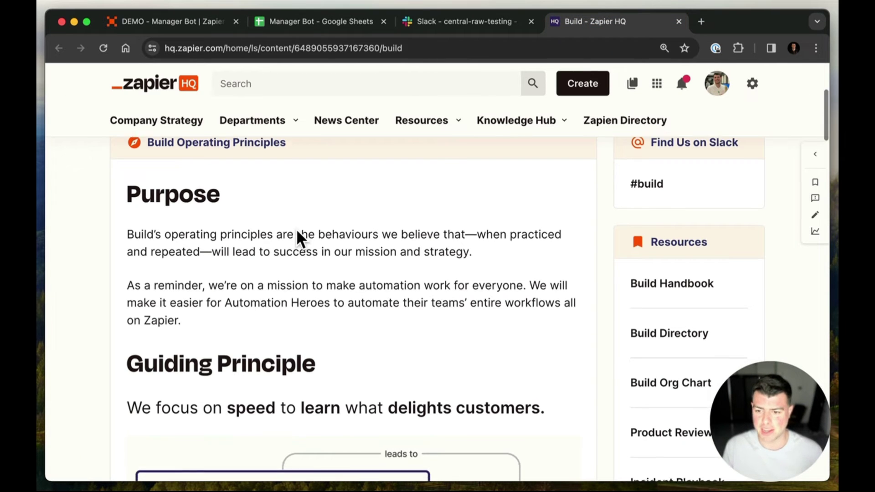
pyautogui.scroll(-2, 297, 236)
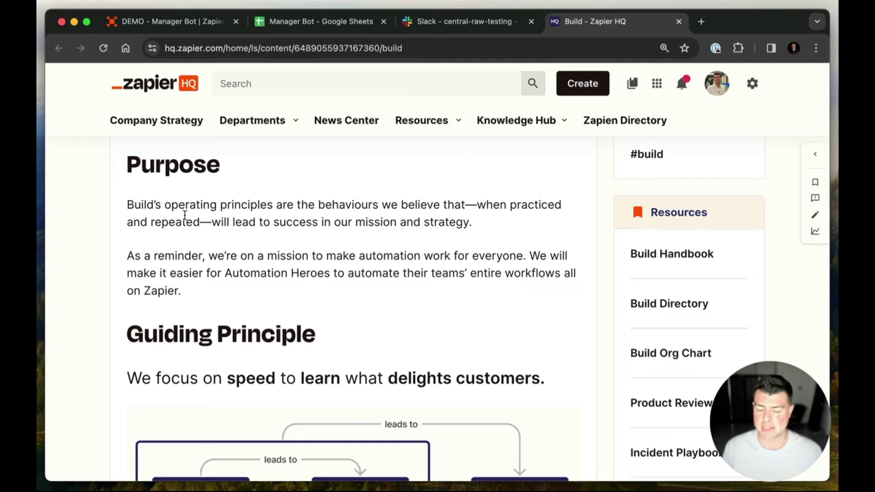
pyautogui.moveTo(129, 164); pyautogui.dragTo(310, 313)
pyautogui.scroll(5, 319, 287)
pyautogui.scroll(-1, 310, 313)
pyautogui.scroll(15, 310, 313)
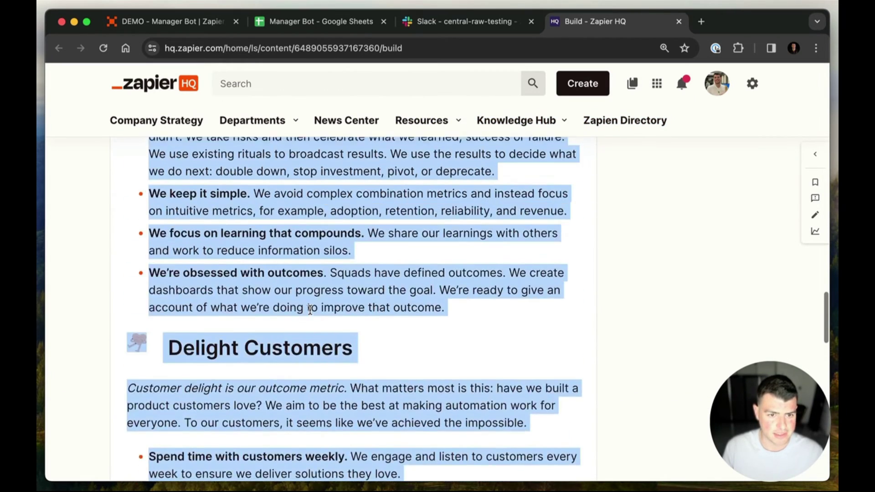
pyautogui.scroll(15, 309, 313)
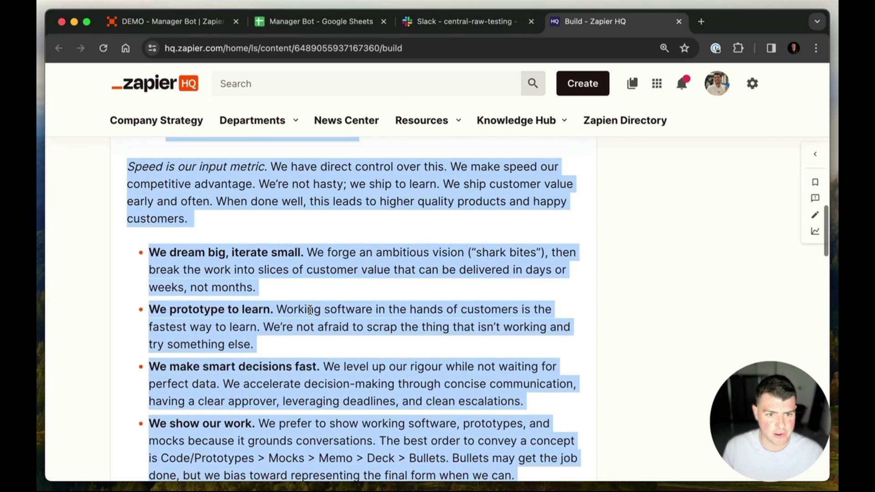
pyautogui.scroll(5, 327, 355)
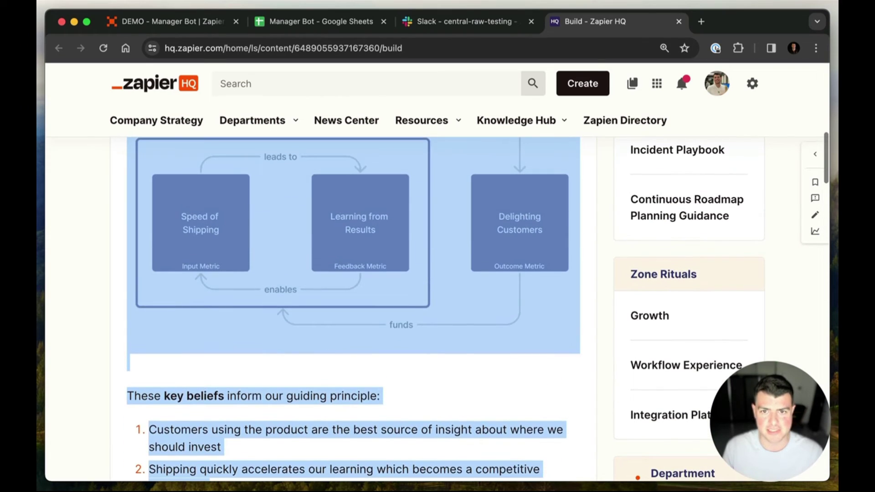
# Switch the Positive Review Assistant behavior on and view the bot's activity log
pyautogui.click(120, 22)
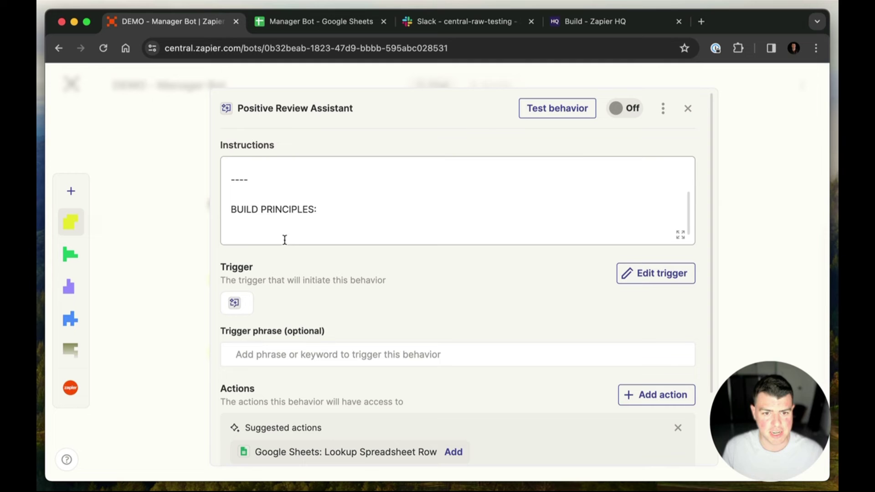
pyautogui.scroll(-5, 284, 240)
pyautogui.scroll(-3, 453, 353)
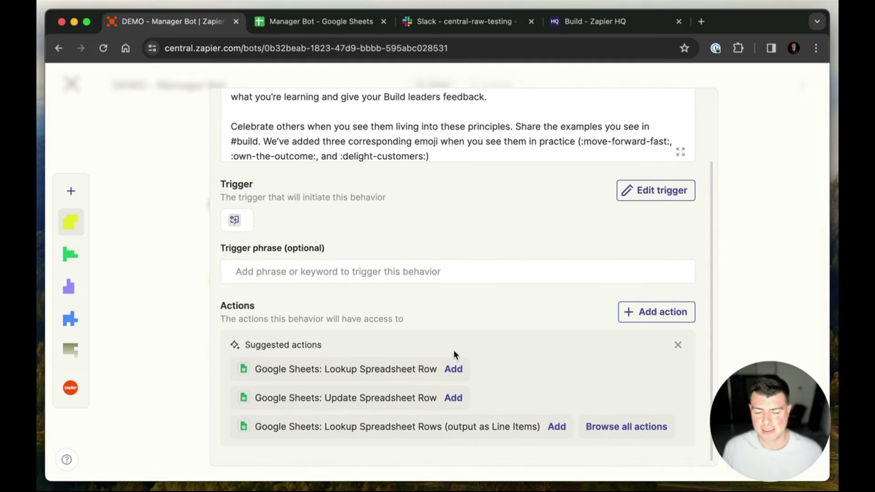
pyautogui.scroll(3, 456, 349)
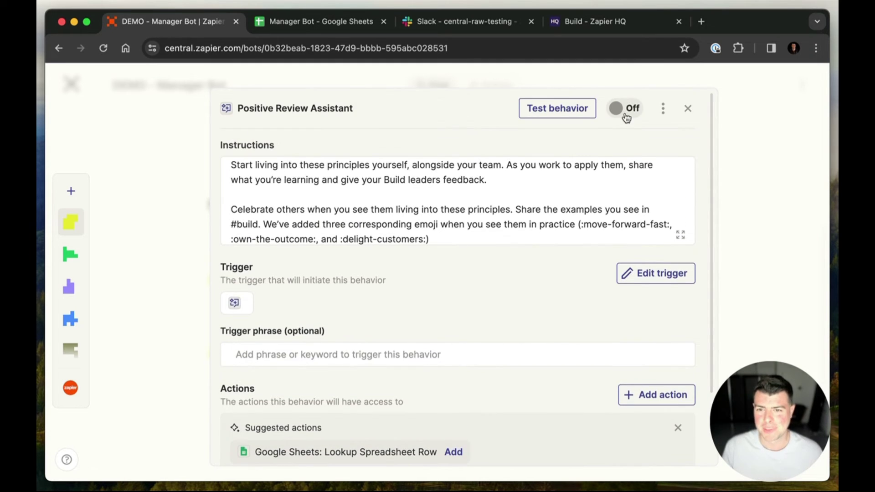
pyautogui.click(626, 112)
pyautogui.click(687, 110)
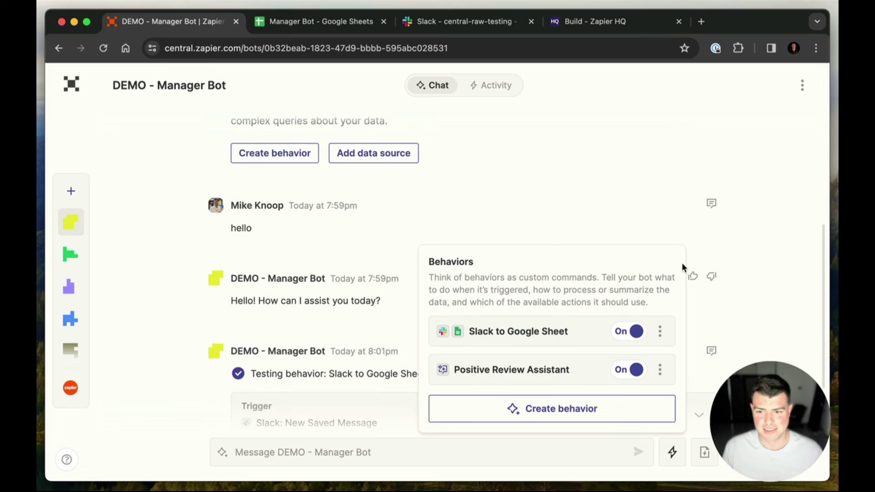
pyautogui.click(621, 199)
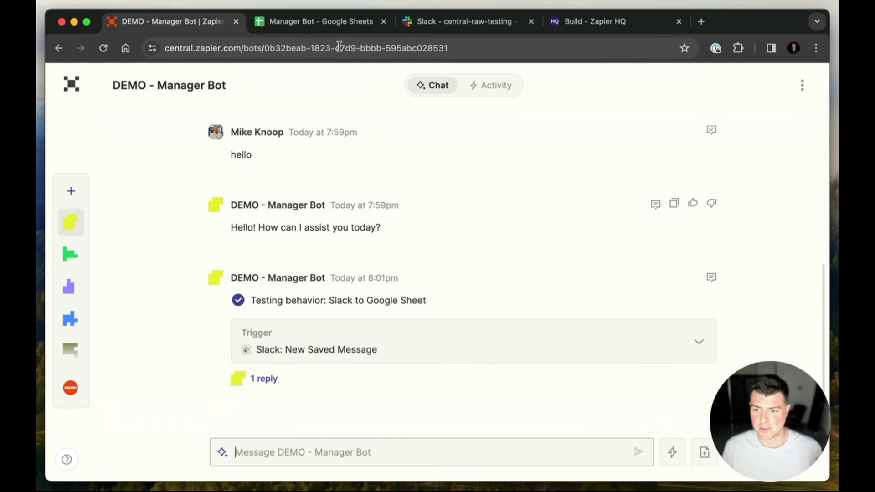
pyautogui.click(495, 86)
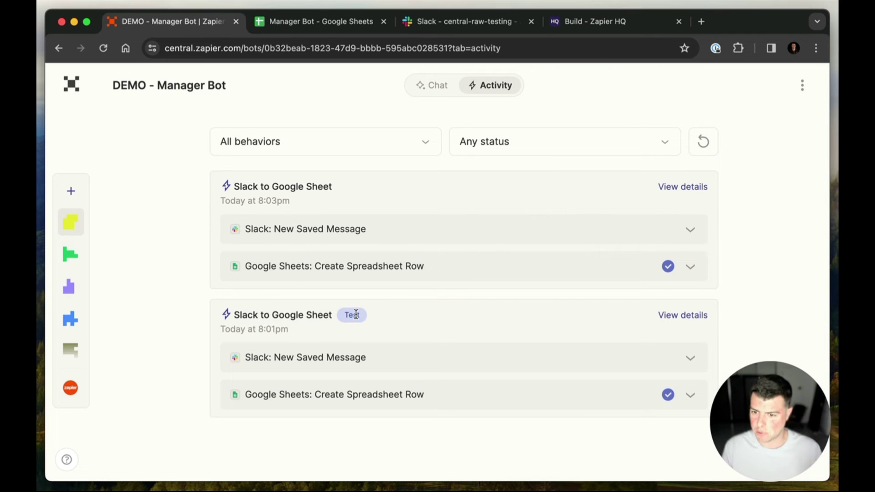
# Check the saved standup message in Sheet1 row 4 against Slack, then return to the activity log
pyautogui.click(326, 29)
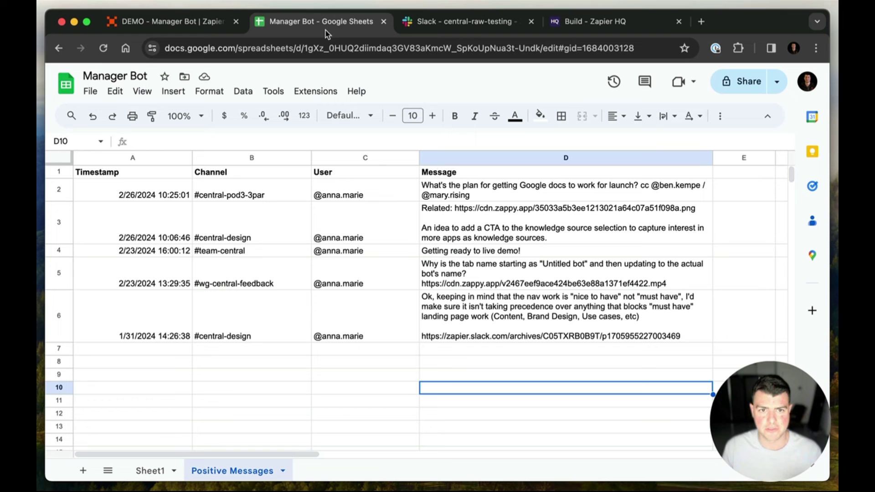
pyautogui.click(150, 470)
pyautogui.click(294, 433)
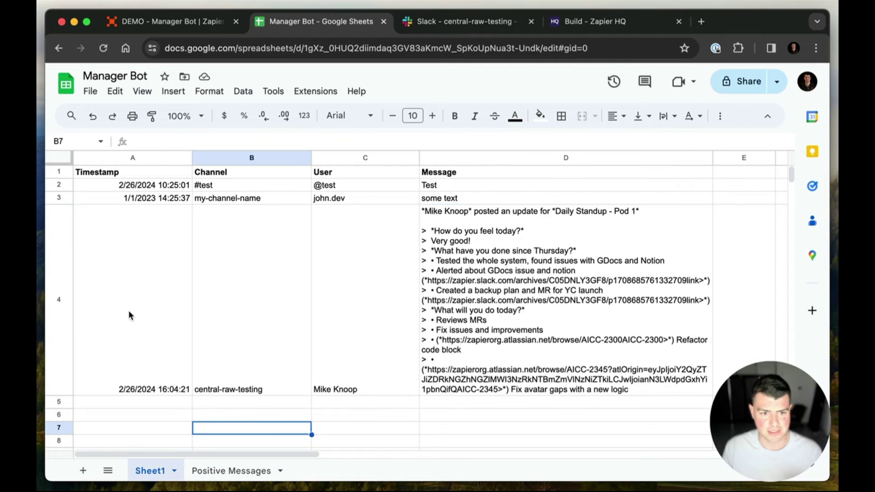
pyautogui.moveTo(131, 317); pyautogui.dragTo(571, 316)
pyautogui.click(484, 23)
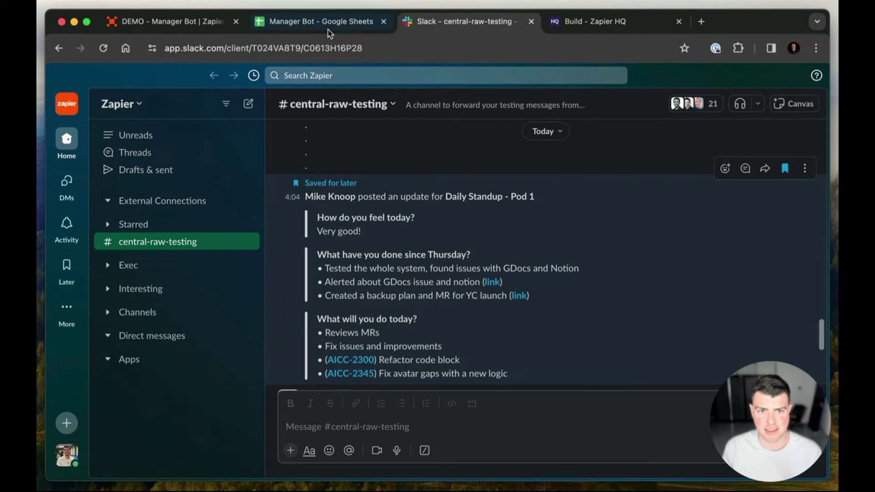
pyautogui.click(319, 21)
pyautogui.click(199, 23)
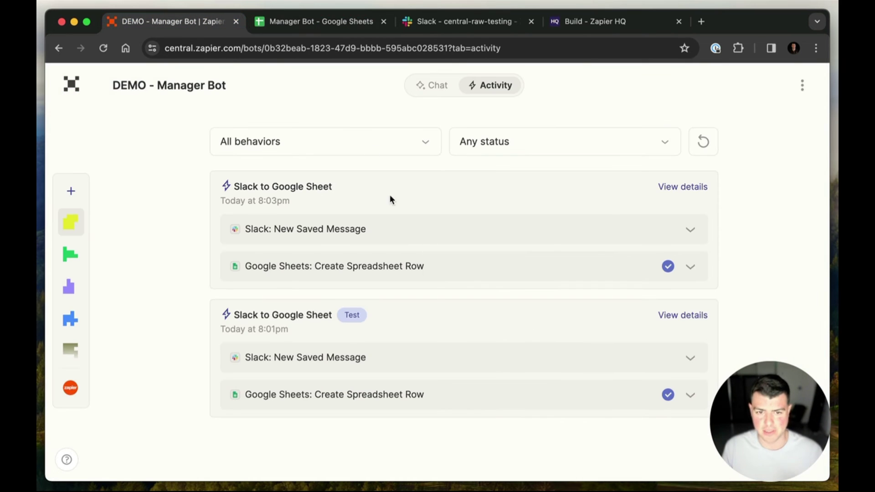
# Send the bot the chat message 'hey can you give me a summary'
pyautogui.click(419, 88)
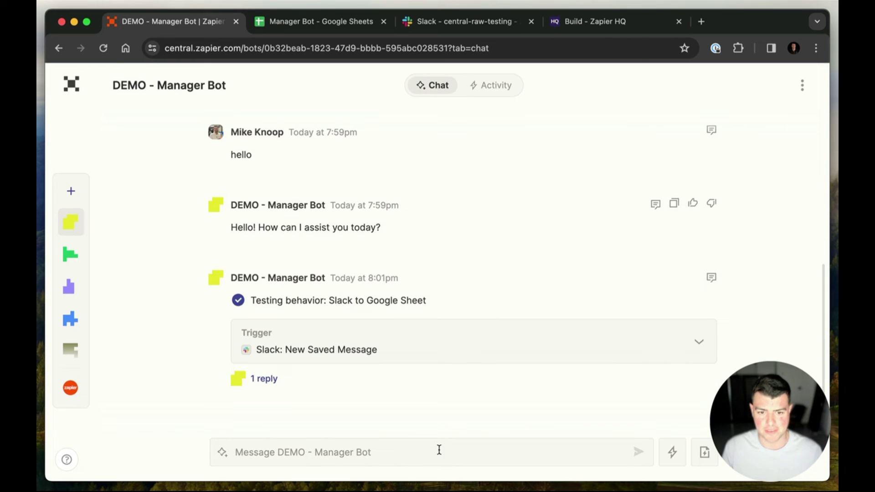
pyautogui.click(437, 452)
pyautogui.write('h')
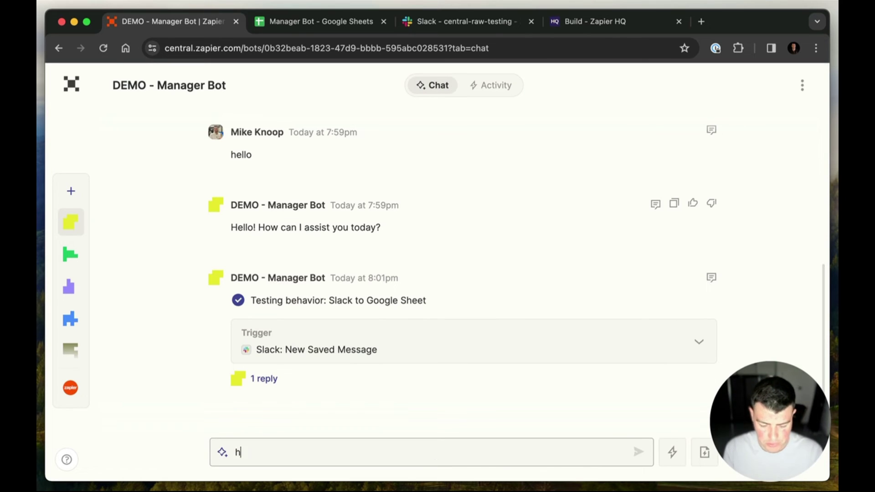
pyautogui.write('ey can you give')
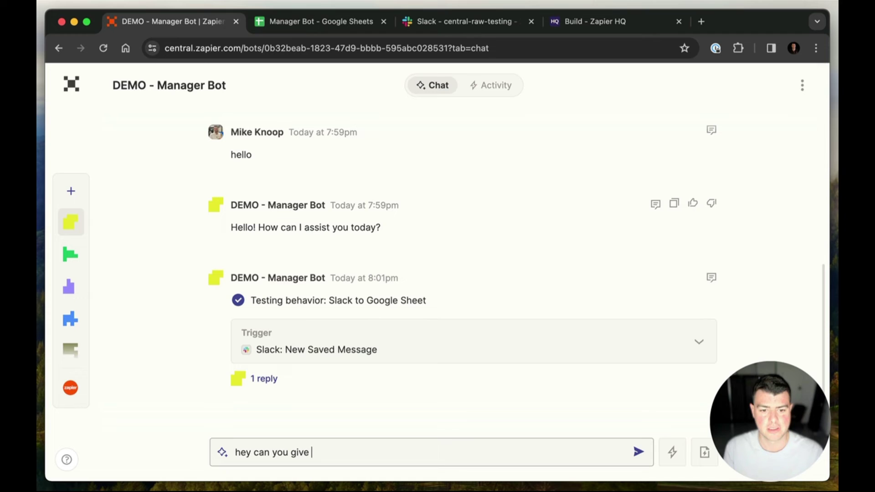
pyautogui.write('me a ')
pyautogui.write('summary')
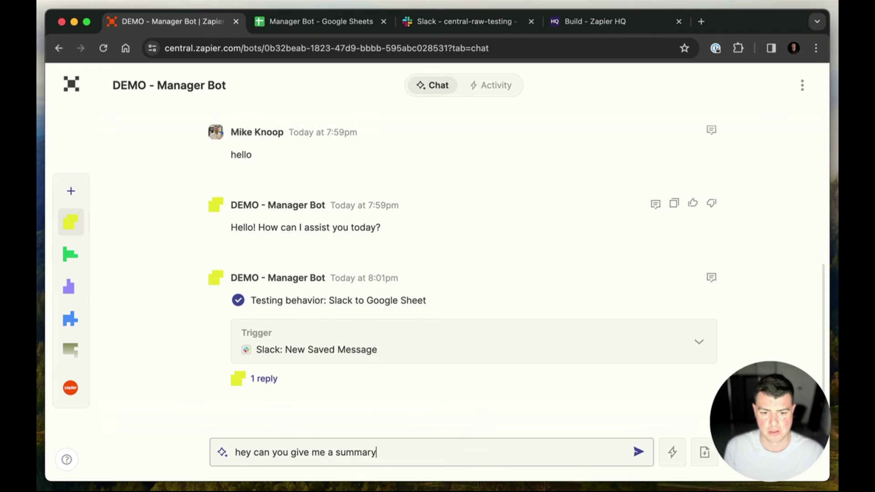
pyautogui.press('Return')
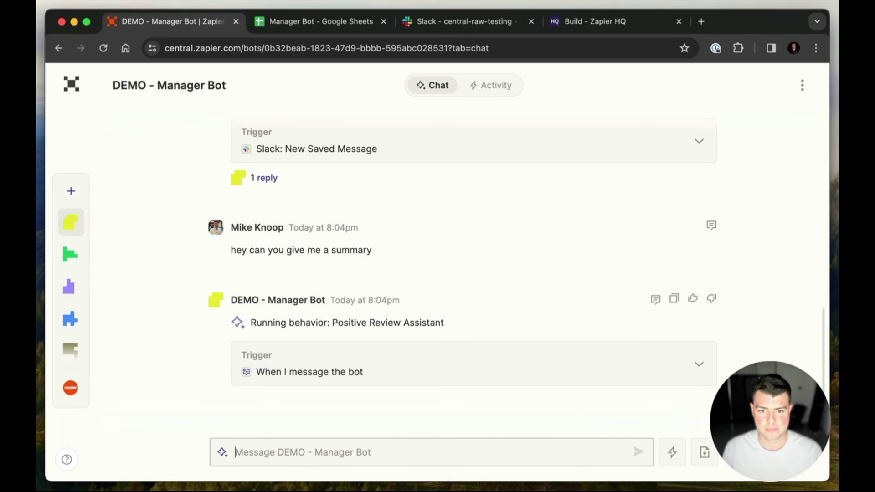
pyautogui.press('super+Tab')
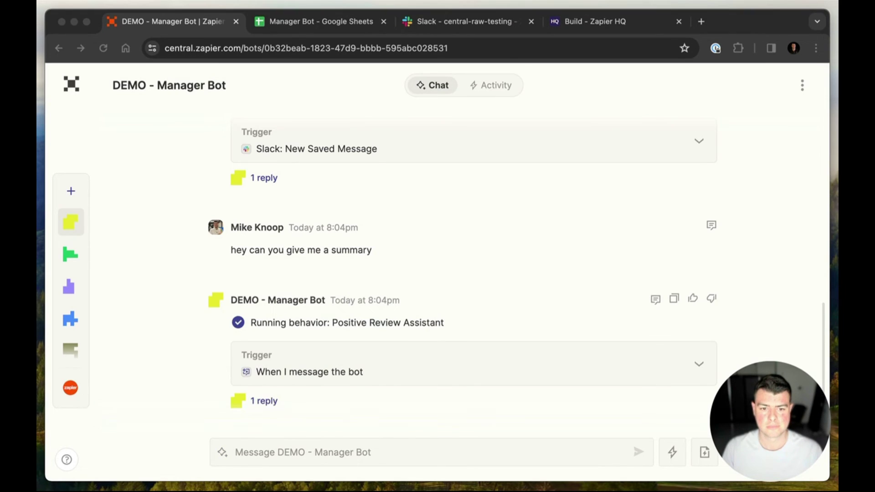
pyautogui.scroll(-1, 484, 425)
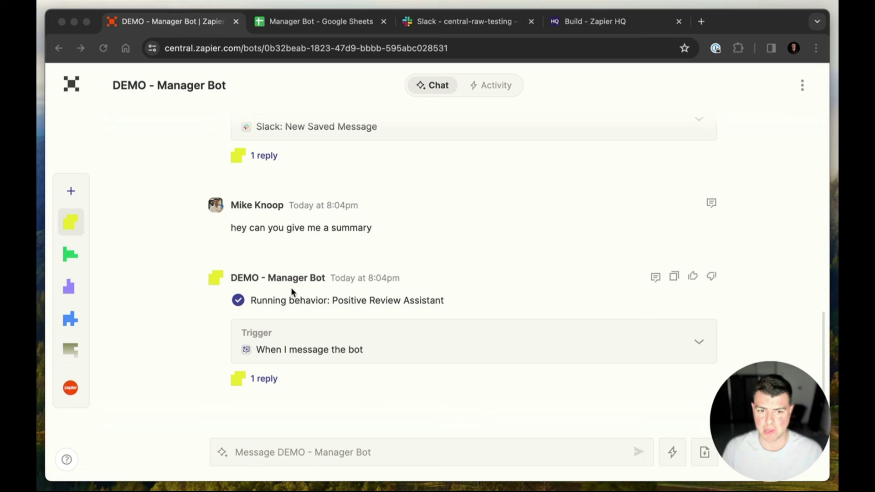
# Open the bot's summary reply thread and inspect the query it ran on the sheet
pyautogui.click(264, 380)
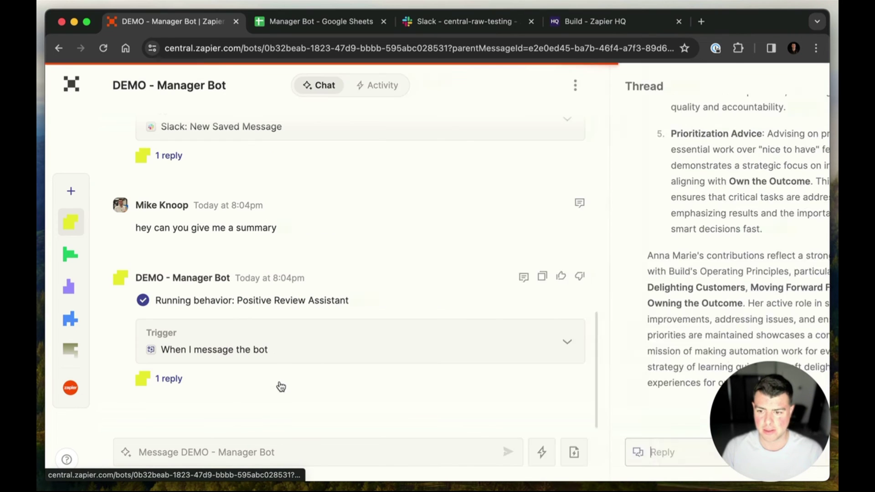
pyautogui.scroll(10, 636, 218)
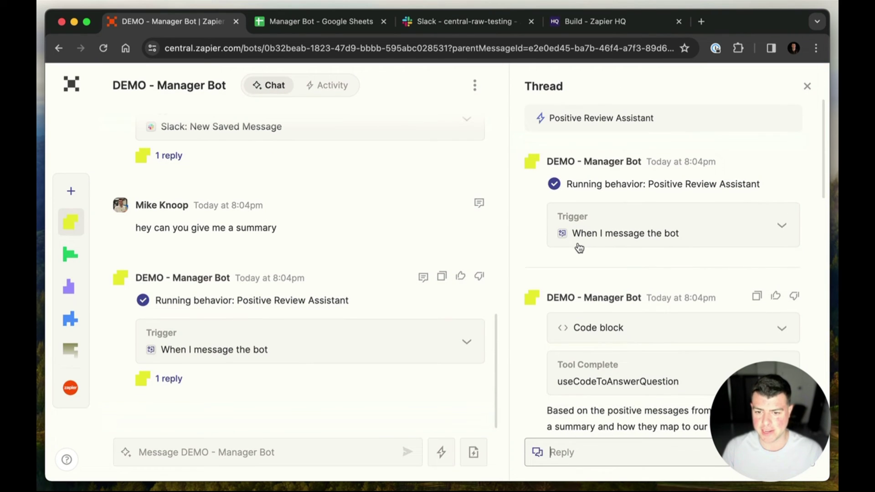
pyautogui.scroll(-4, 602, 205)
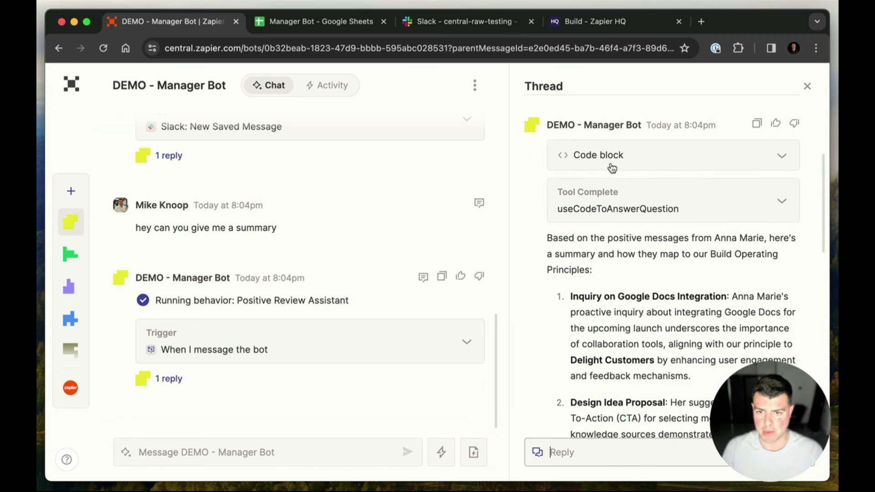
pyautogui.click(638, 168)
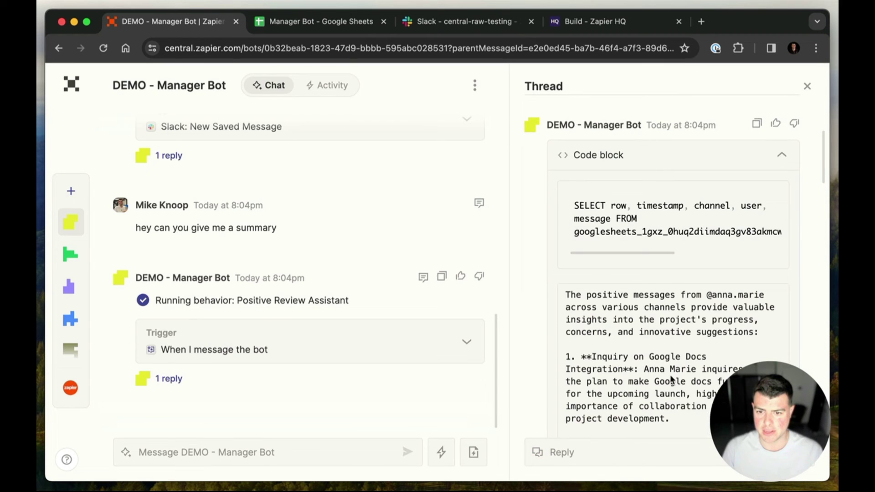
pyautogui.scroll(-3, 653, 160)
pyautogui.scroll(4, 656, 170)
pyautogui.click(647, 198)
# Read through the summary mapped to Build principles, then close the thread
pyautogui.scroll(-3, 638, 197)
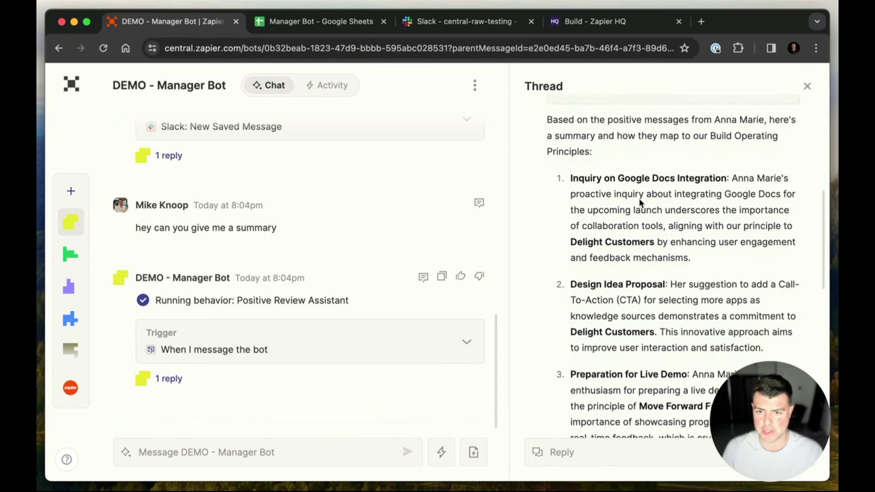
pyautogui.scroll(3, 619, 195)
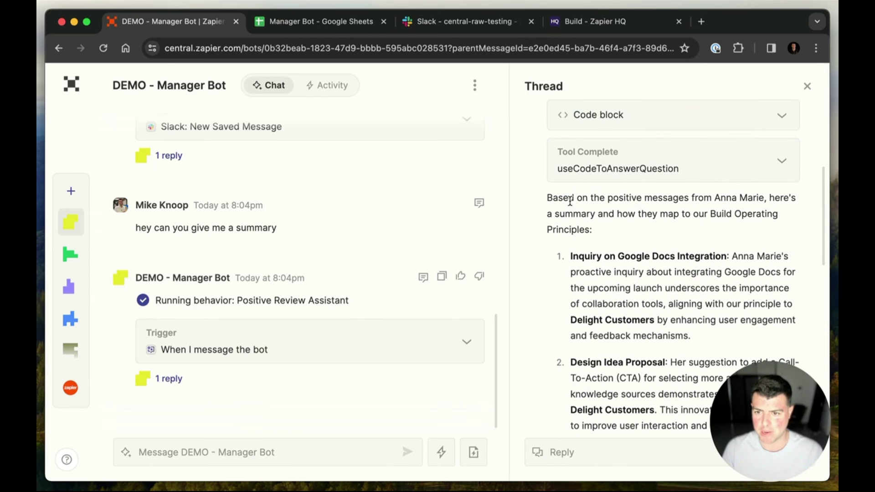
pyautogui.scroll(-2, 670, 236)
pyautogui.scroll(-3, 660, 292)
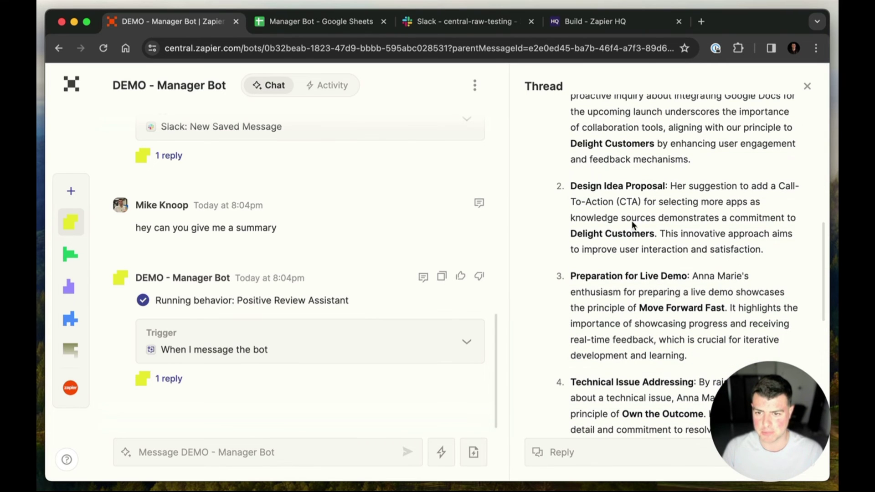
pyautogui.moveTo(643, 201); pyautogui.dragTo(668, 251)
pyautogui.click(622, 276)
pyautogui.scroll(-8, 623, 276)
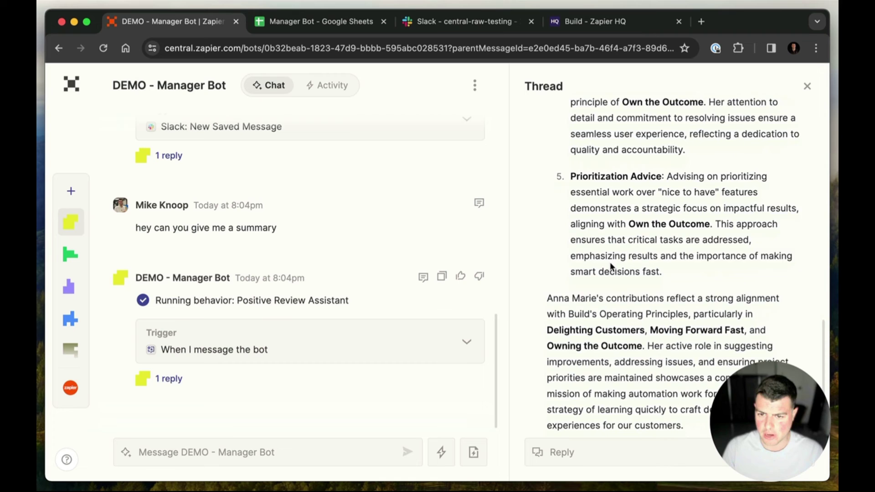
pyautogui.scroll(2, 632, 292)
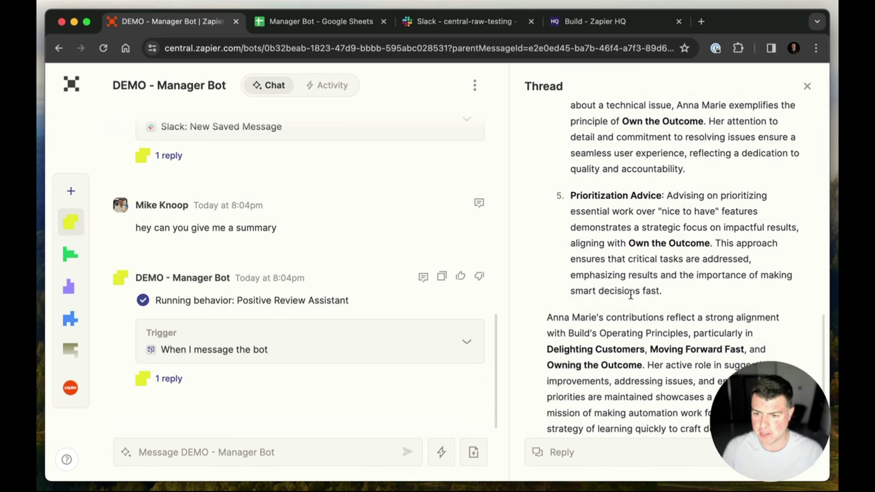
pyautogui.scroll(1, 610, 236)
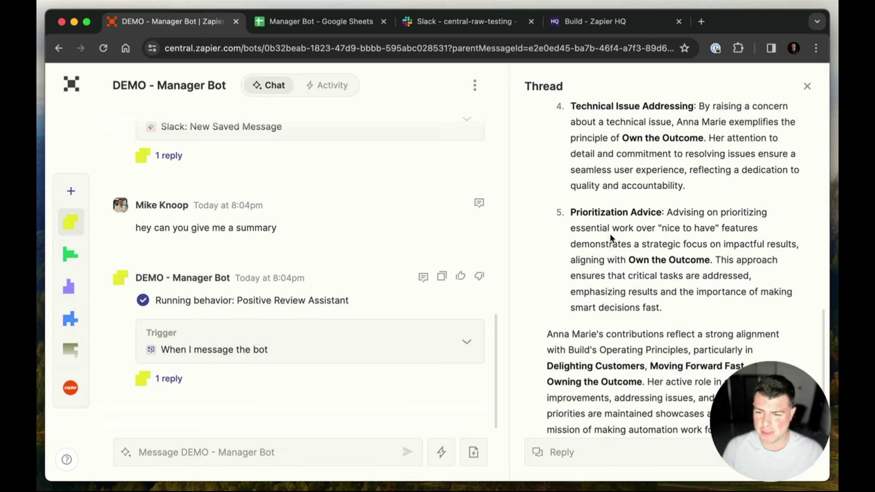
pyautogui.scroll(5, 606, 234)
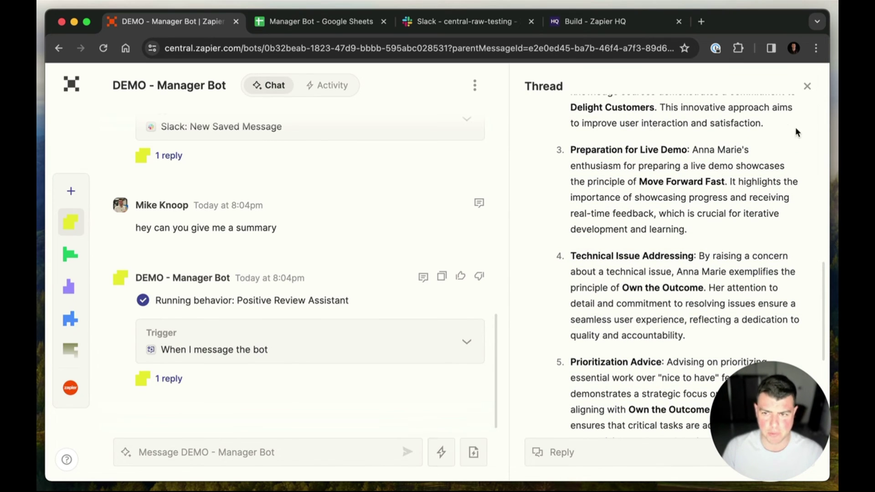
pyautogui.click(806, 87)
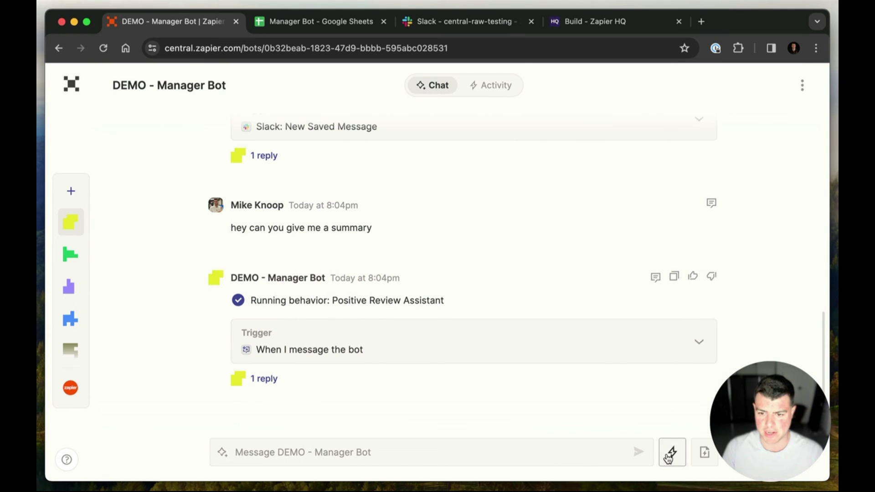
# Append 'Make sure you list specific examples from the message.' to the Positive Review Assistant instructions
pyautogui.click(671, 452)
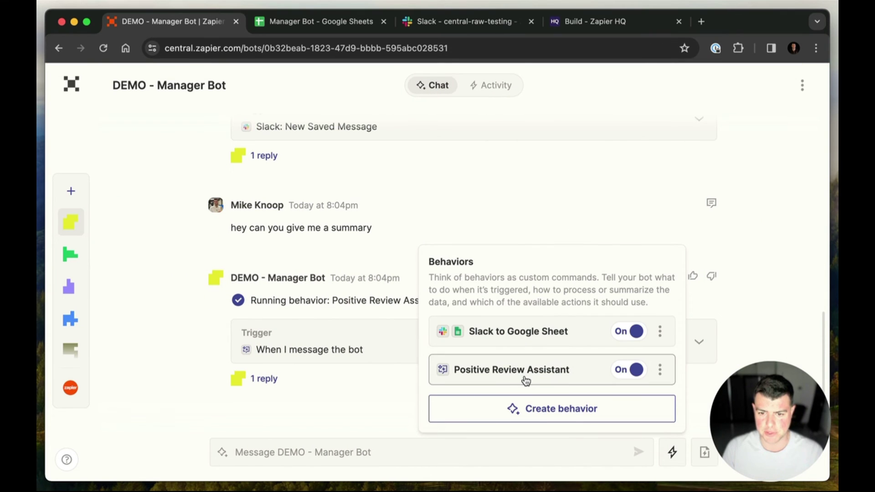
pyautogui.click(521, 376)
pyautogui.click(430, 213)
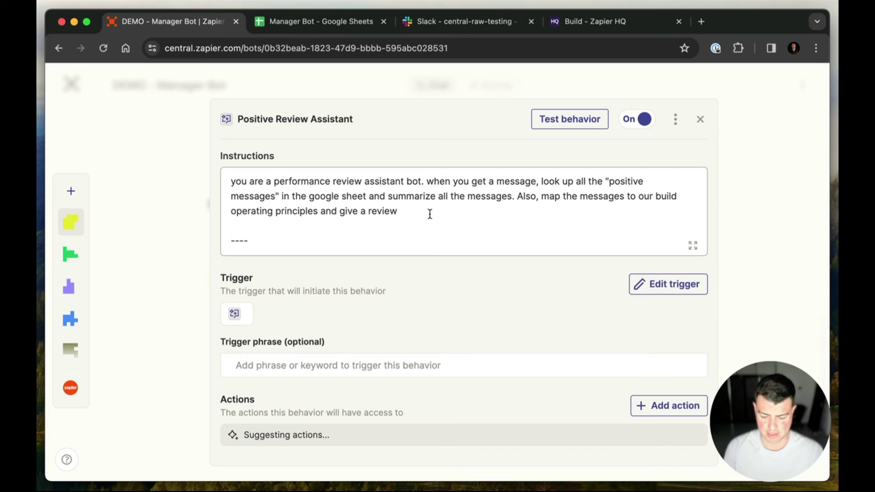
pyautogui.write('. ')
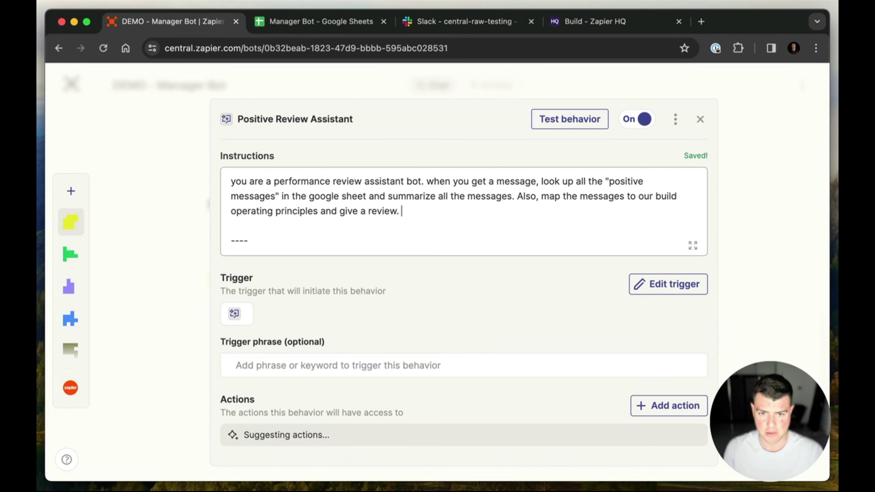
pyautogui.write('Make sure you list e')
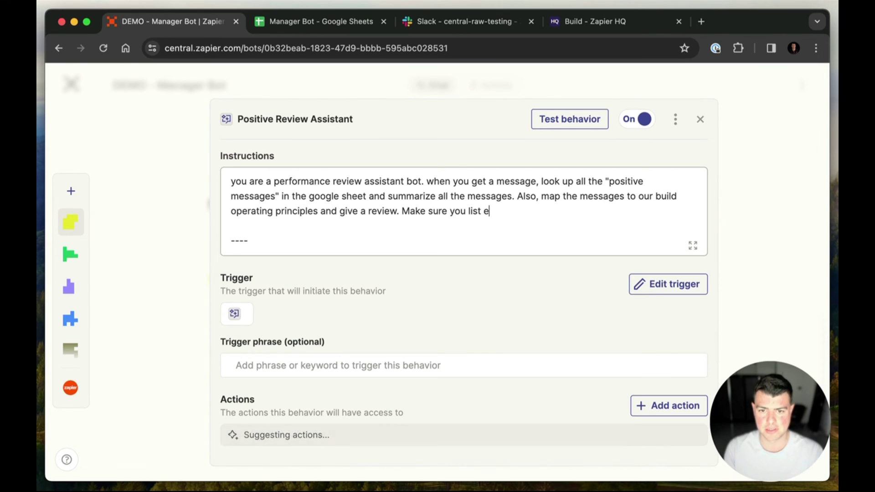
pyautogui.press('BackSpace')
pyautogui.write('specific e')
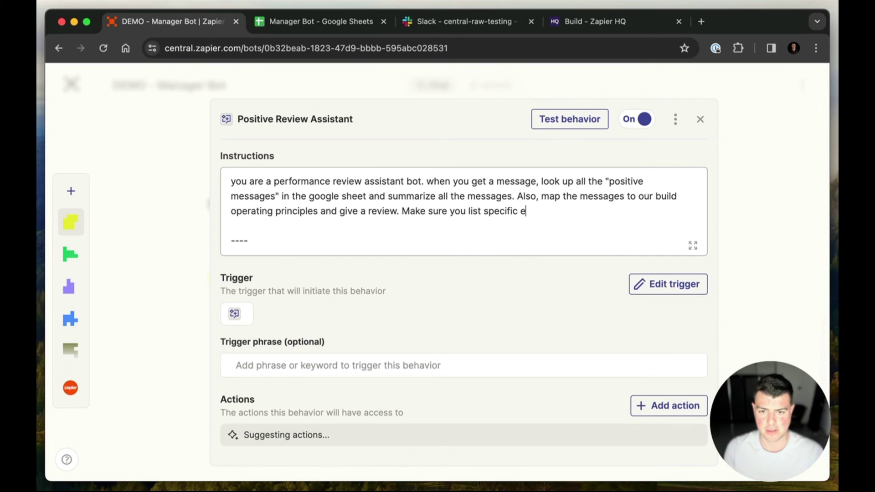
pyautogui.write('xamples for')
pyautogui.press('BackSpace')
pyautogui.press('BackSpace')
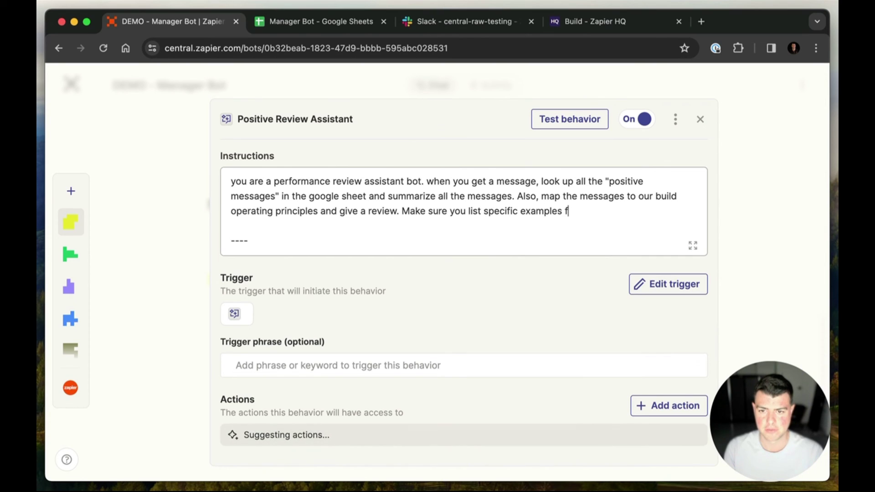
pyautogui.write('rom the message.')
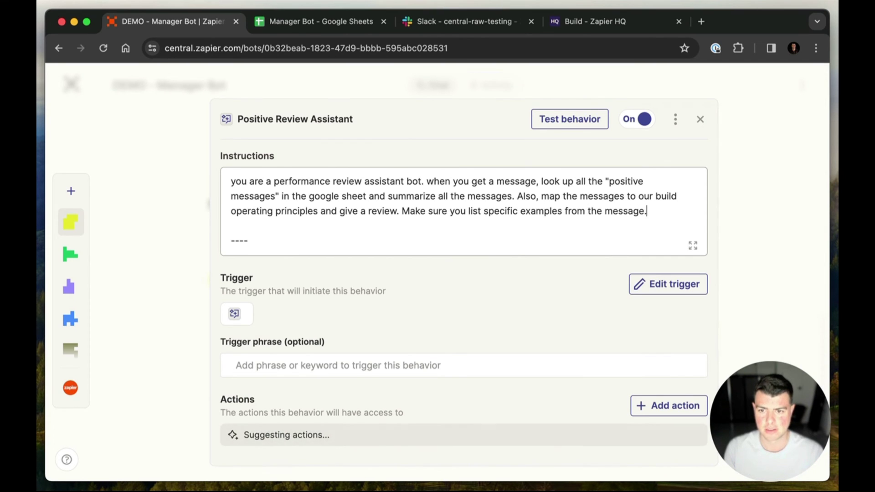
# Close the behavior editor and send the bot 'please give me another summary'
pyautogui.click(700, 119)
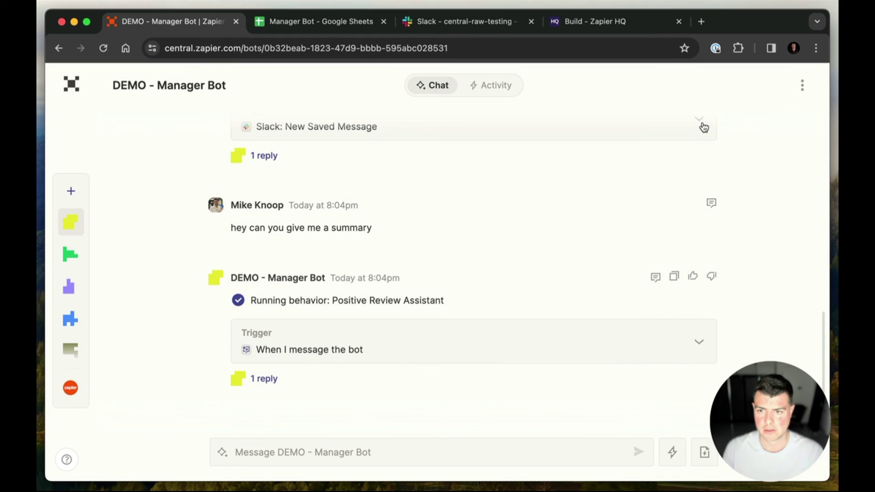
pyautogui.click(416, 454)
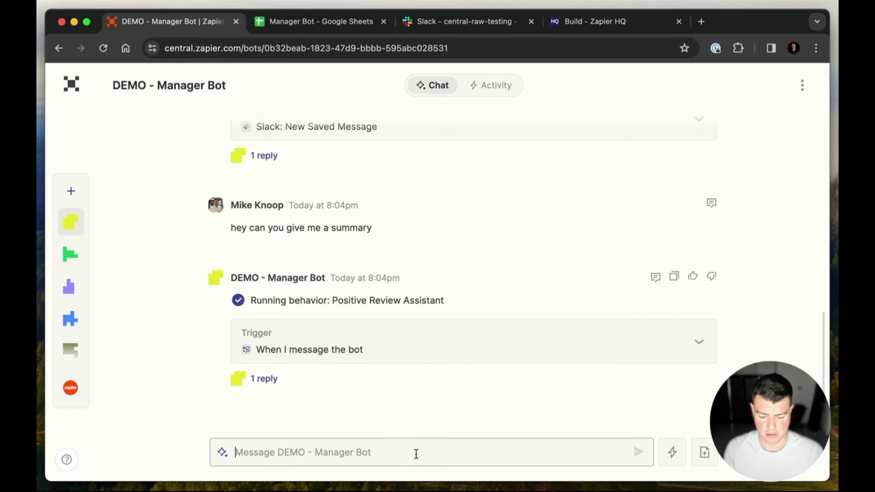
pyautogui.write('ple')
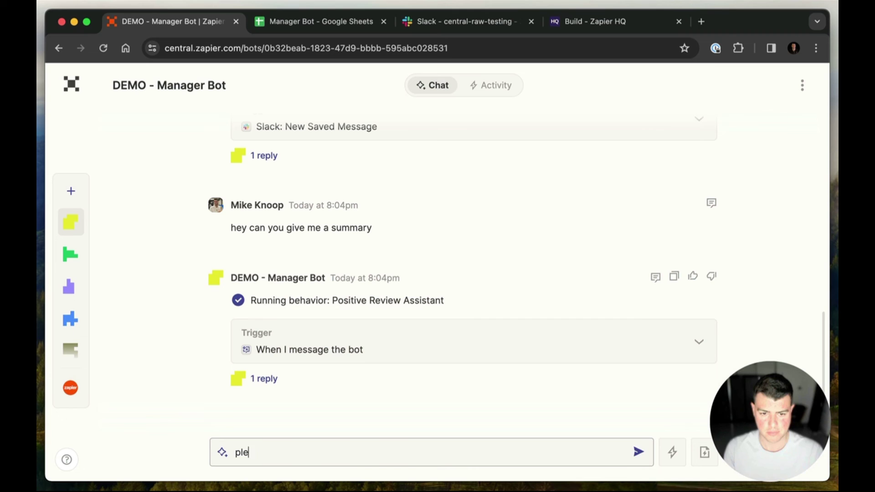
pyautogui.write('ase give me another summary')
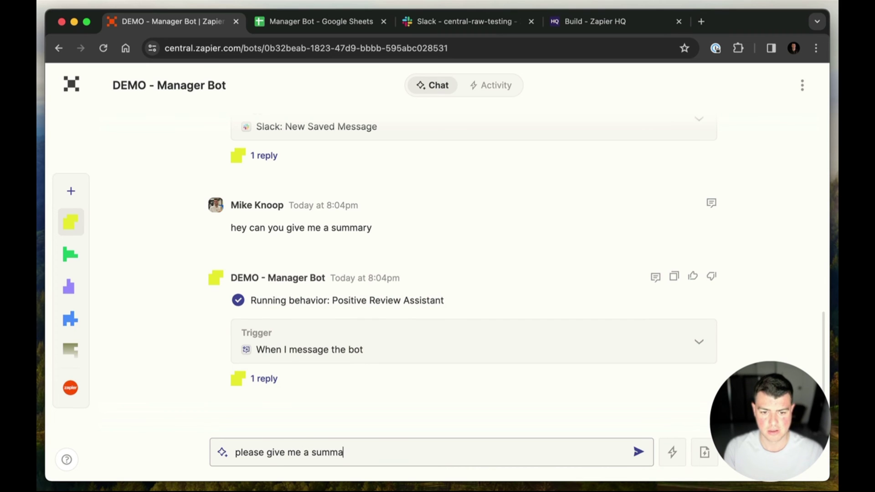
pyautogui.click(311, 453)
pyautogui.write('nother')
pyautogui.press('Return')
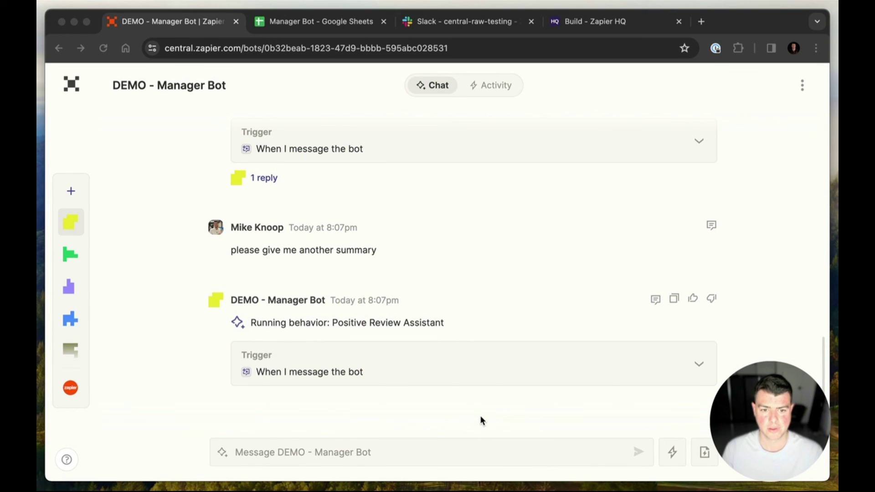
# Open the new reply's thread and read its summary, principle mapping and Specific Examples
pyautogui.click(654, 299)
pyautogui.scroll(8, 616, 254)
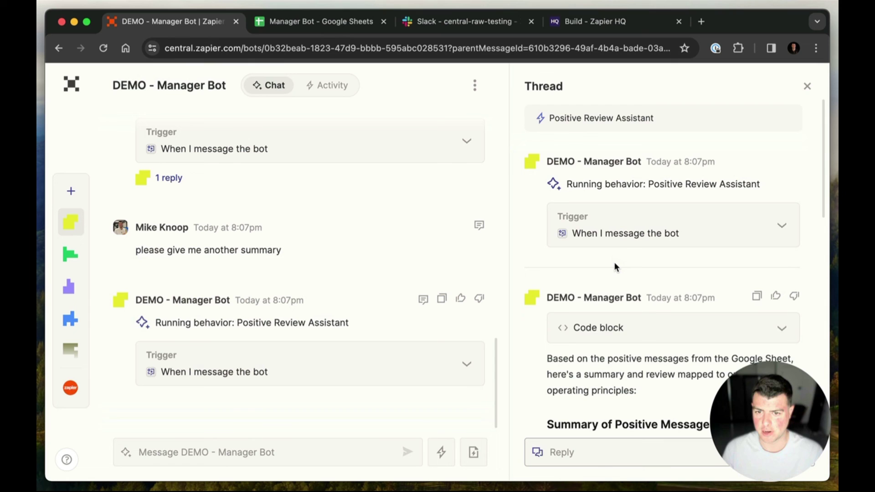
pyautogui.scroll(-5, 615, 262)
pyautogui.scroll(-2, 612, 257)
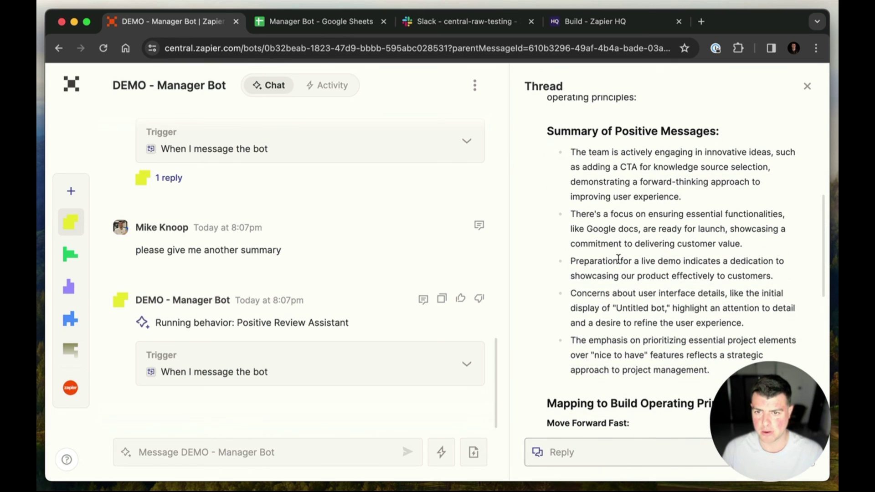
pyautogui.scroll(-10, 615, 228)
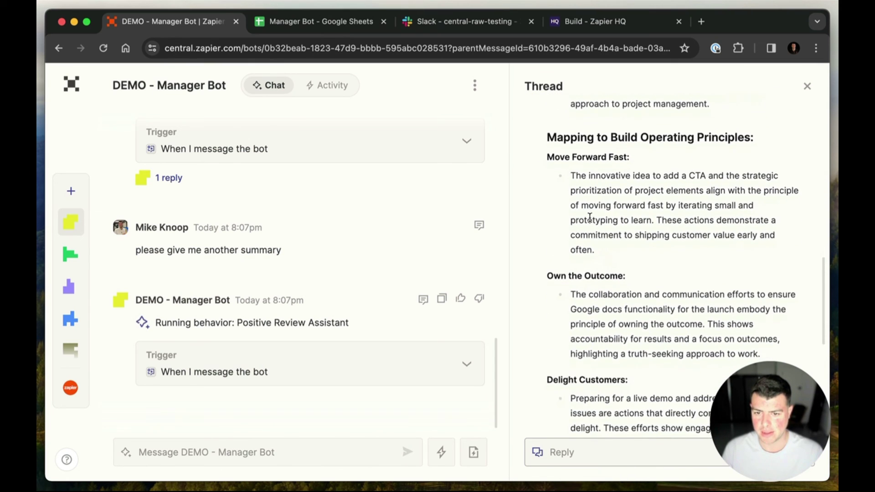
pyautogui.moveTo(571, 199); pyautogui.dragTo(597, 246)
pyautogui.click(606, 254)
pyautogui.scroll(-12, 606, 255)
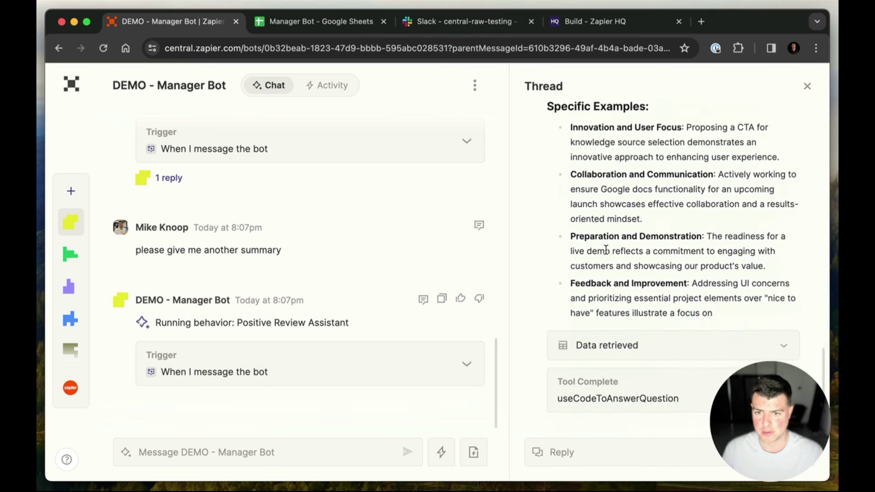
pyautogui.scroll(2, 601, 276)
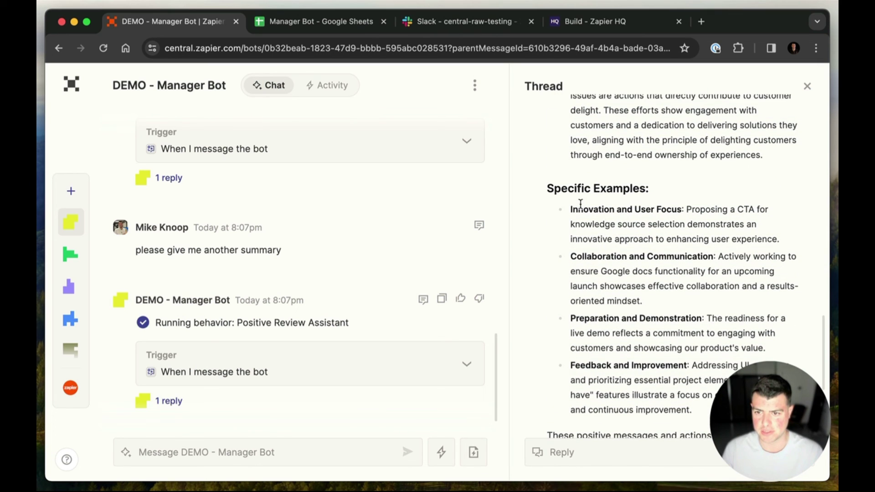
pyautogui.scroll(-3, 610, 281)
pyautogui.scroll(-1, 609, 281)
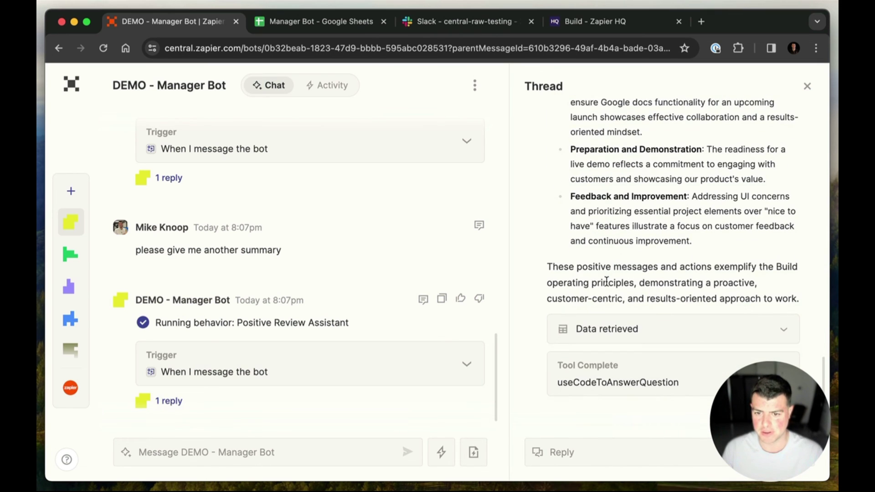
pyautogui.scroll(4, 604, 281)
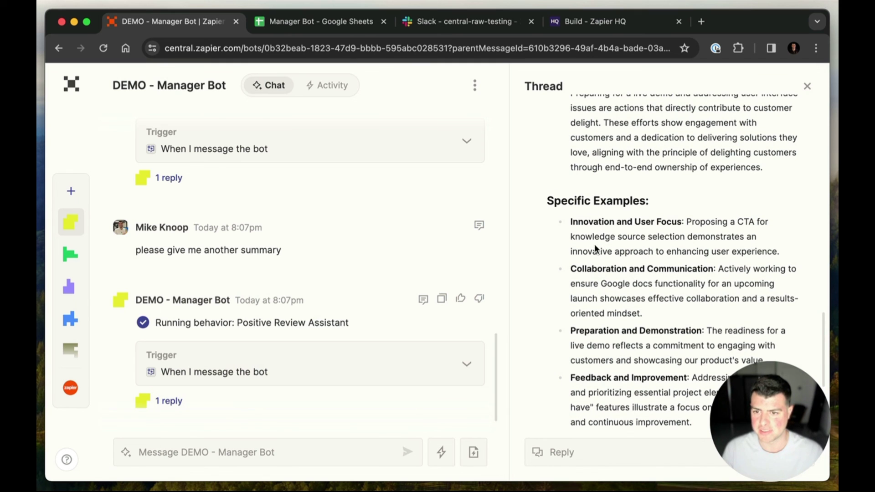
pyautogui.scroll(10, 595, 243)
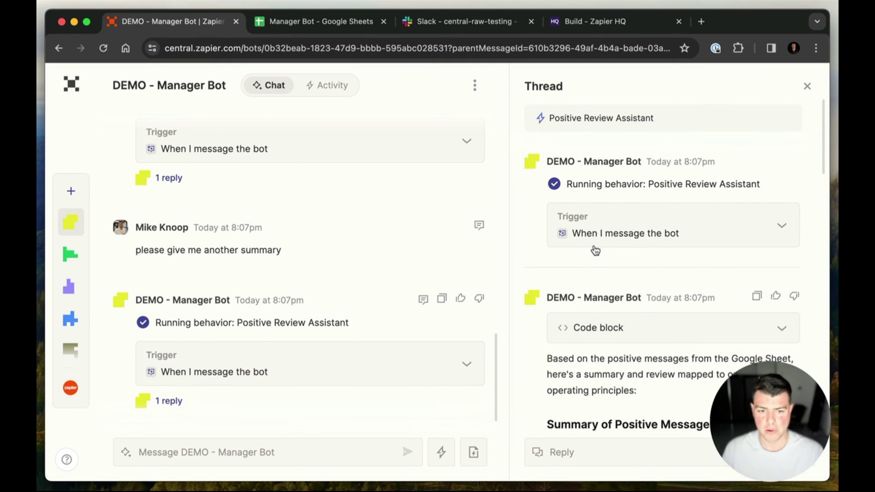
# Close the Thread panel to return to the DEMO - Manager Bot chat
pyautogui.click(807, 87)
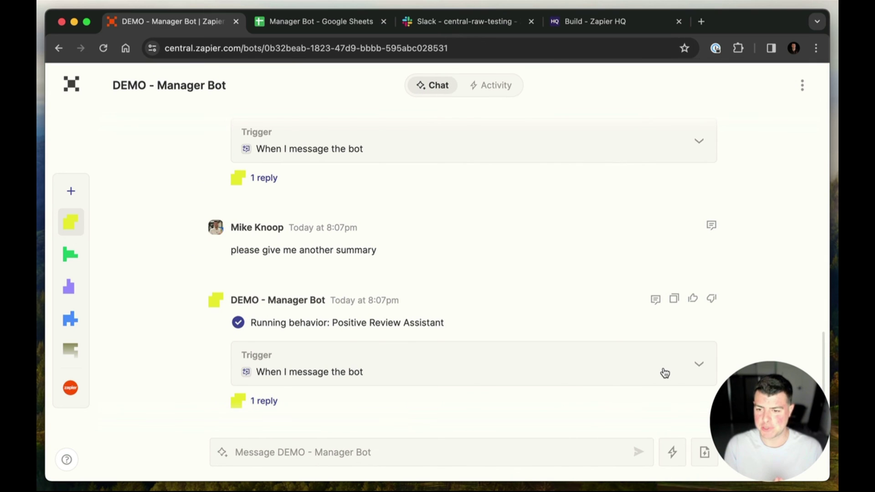